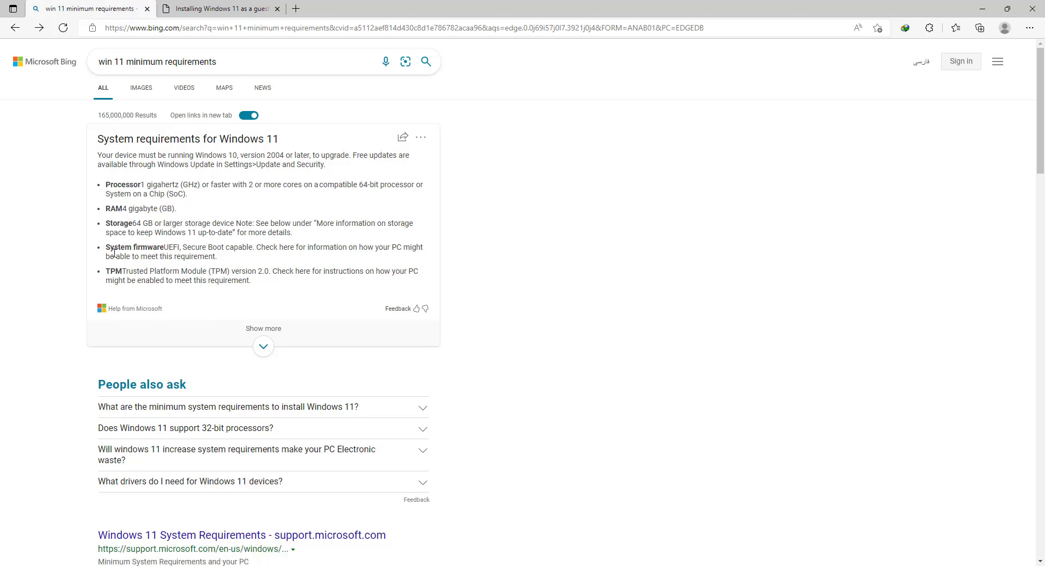
Examine the VMware article on installing Windows 11 as a guest OS, already open in the browser
click(193, 9)
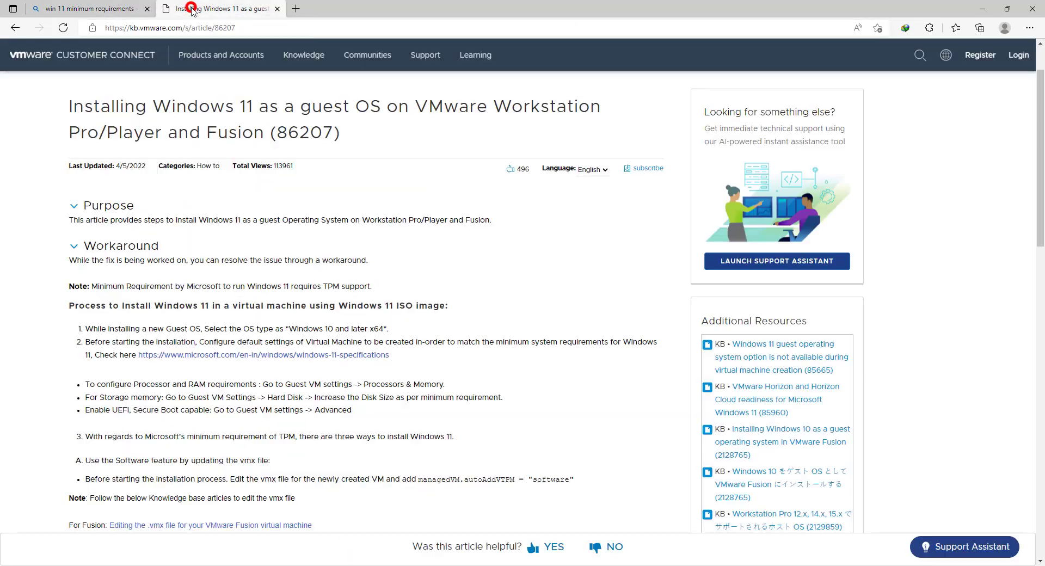
mouse_move(175, 181)
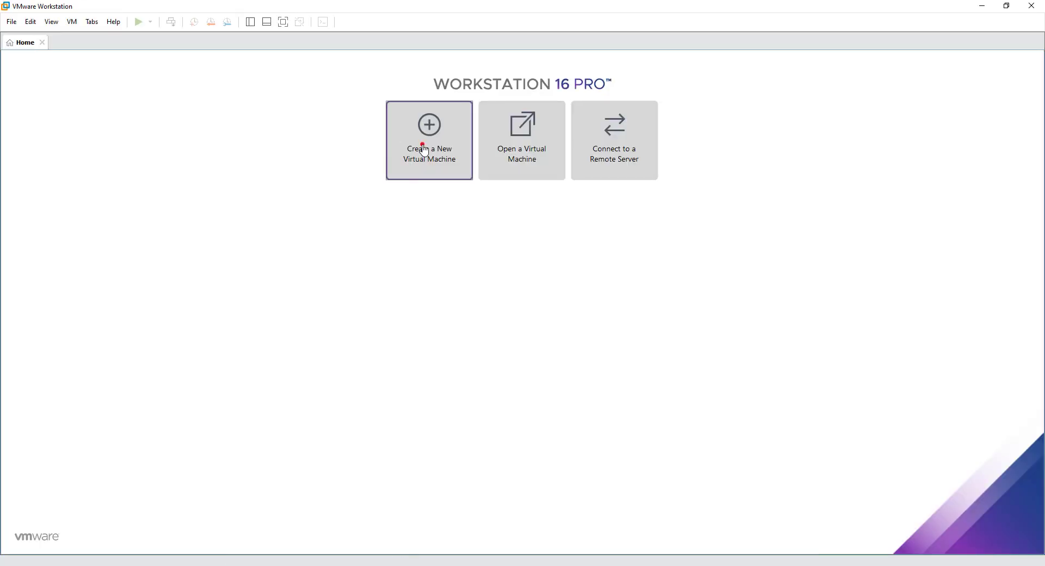
In VMware Workstation, start a typical new virtual machine using en-us_windows_11_version_21h2_build_22000.708_x64.iso from D: as installer image, accepting the Windows 10 and later x64 guest type
click(424, 148)
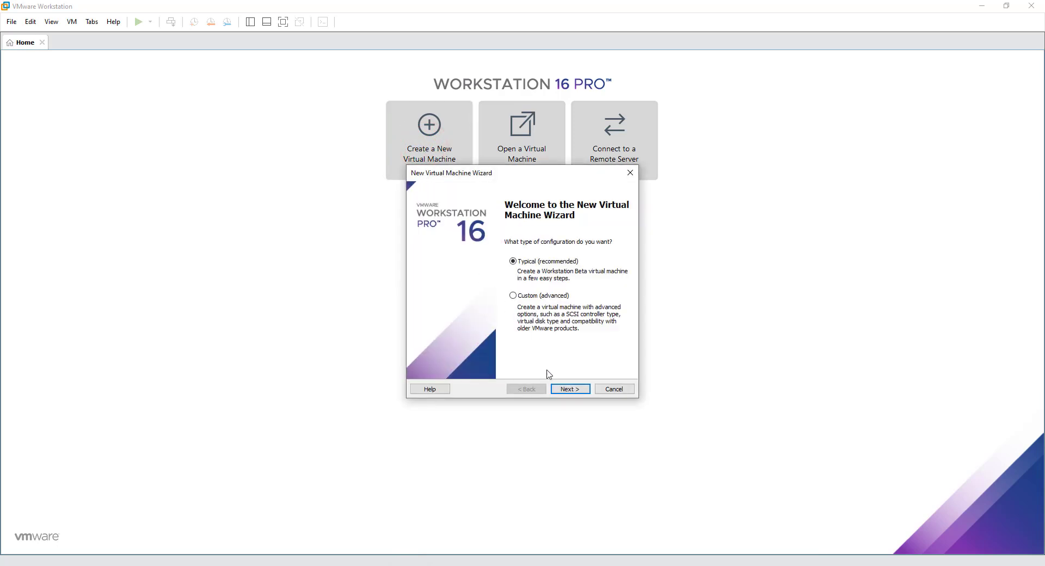
click(558, 389)
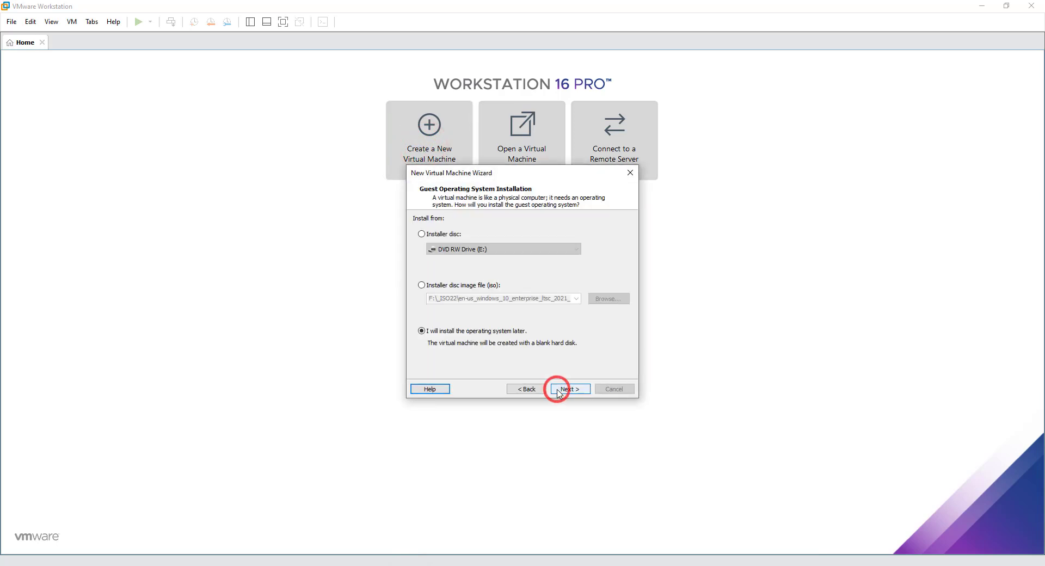
click(481, 288)
click(598, 305)
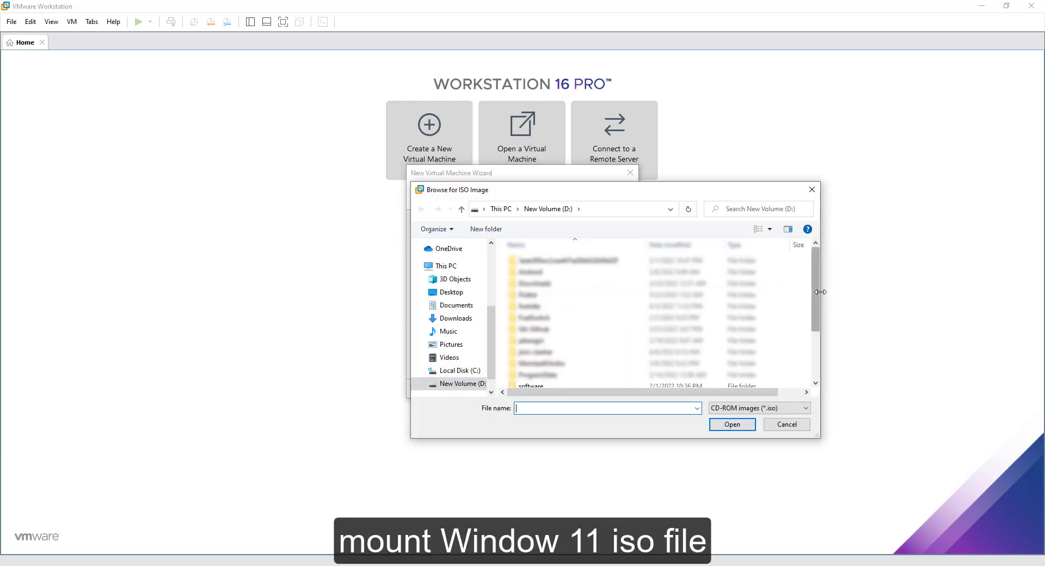
scroll(815, 291, down, 3)
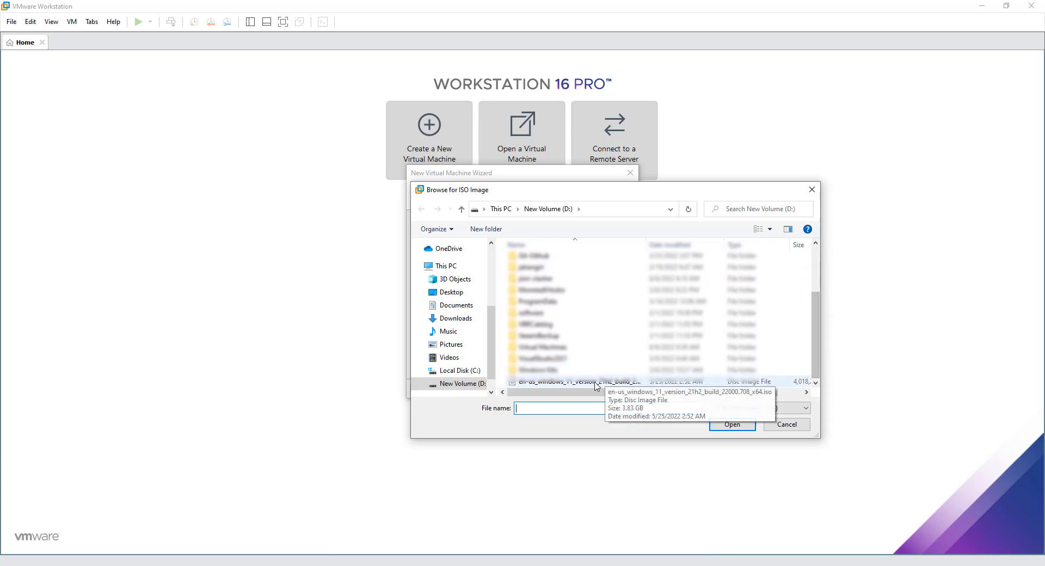
double_click(596, 384)
click(568, 389)
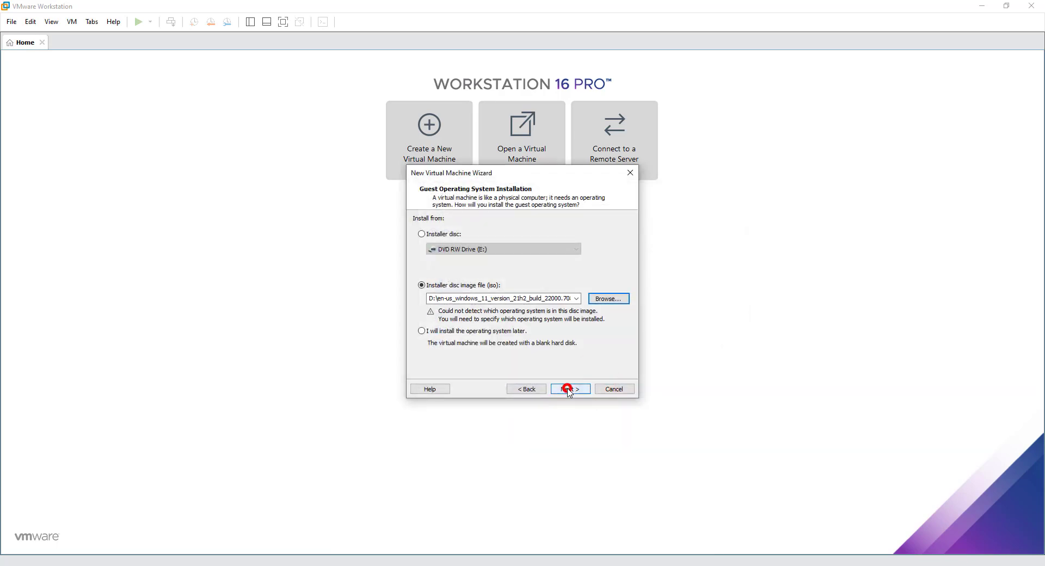
click(567, 389)
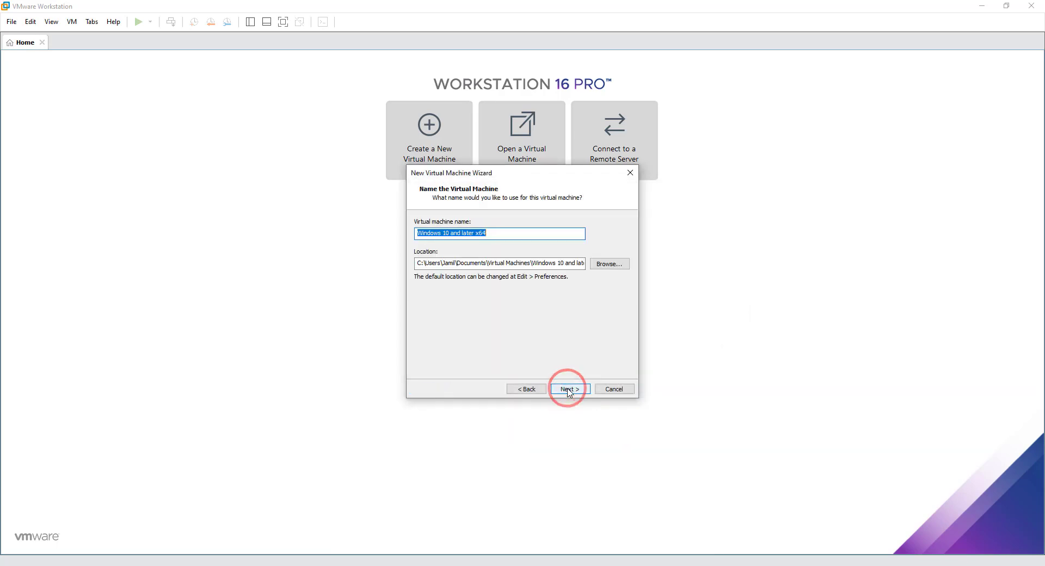
Name the virtual machine Windows 11 and set its location to D:\Virtual Machines\win11
drag(517, 233, 447, 233)
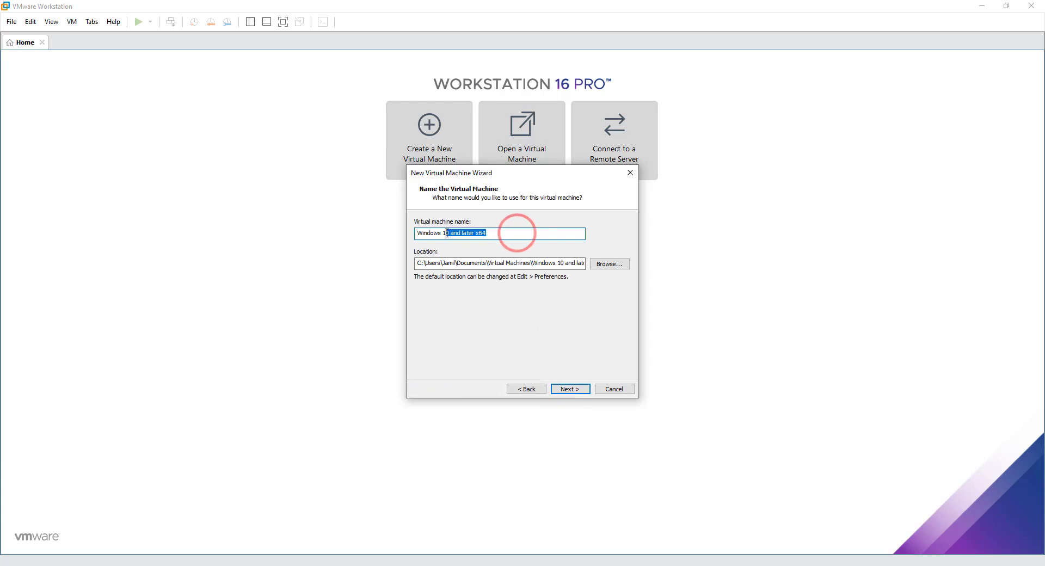
text(0)
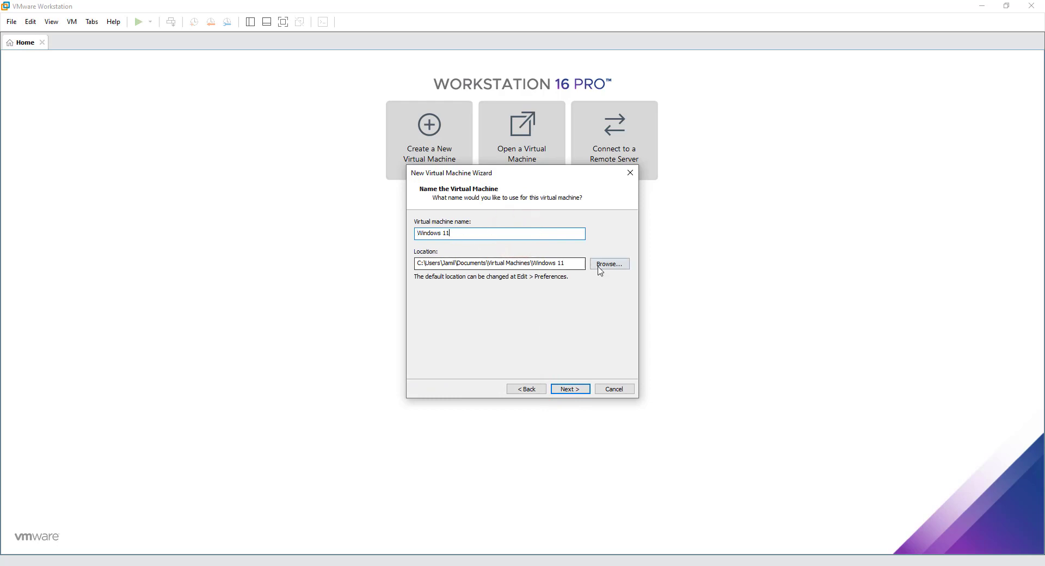
click(599, 265)
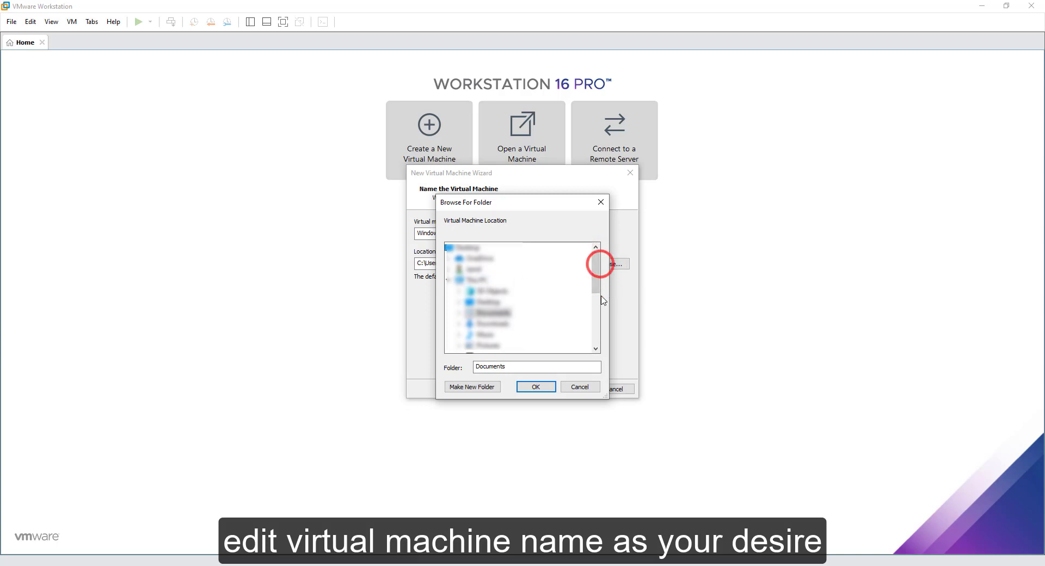
drag(596, 280, 597, 303)
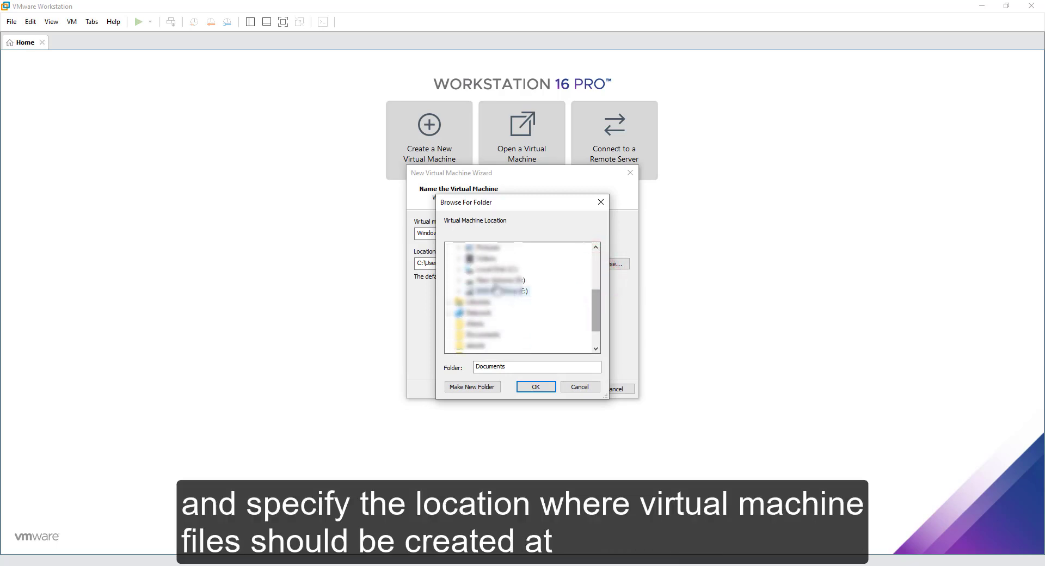
click(468, 279)
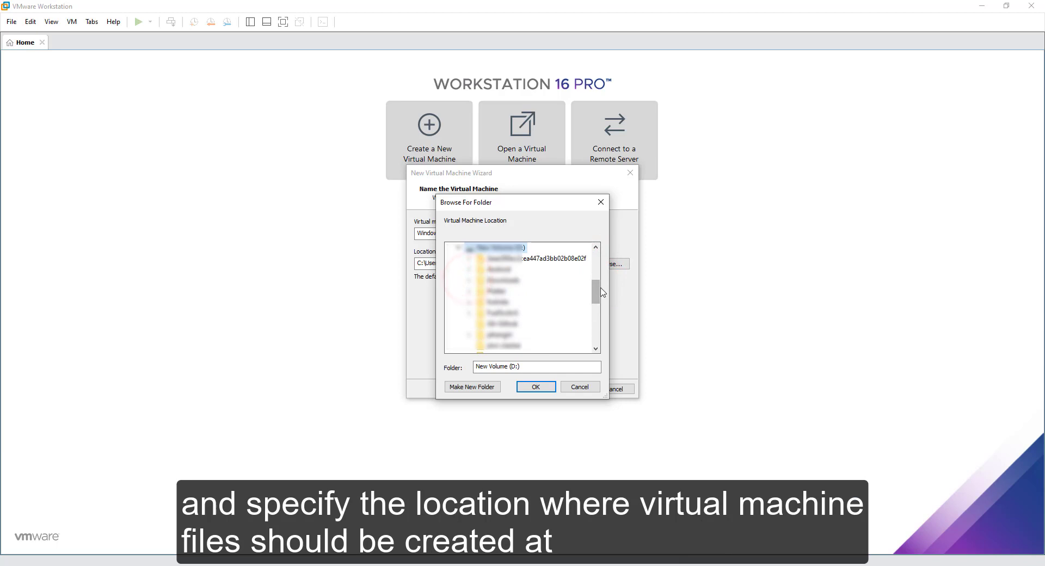
drag(597, 287, 599, 318)
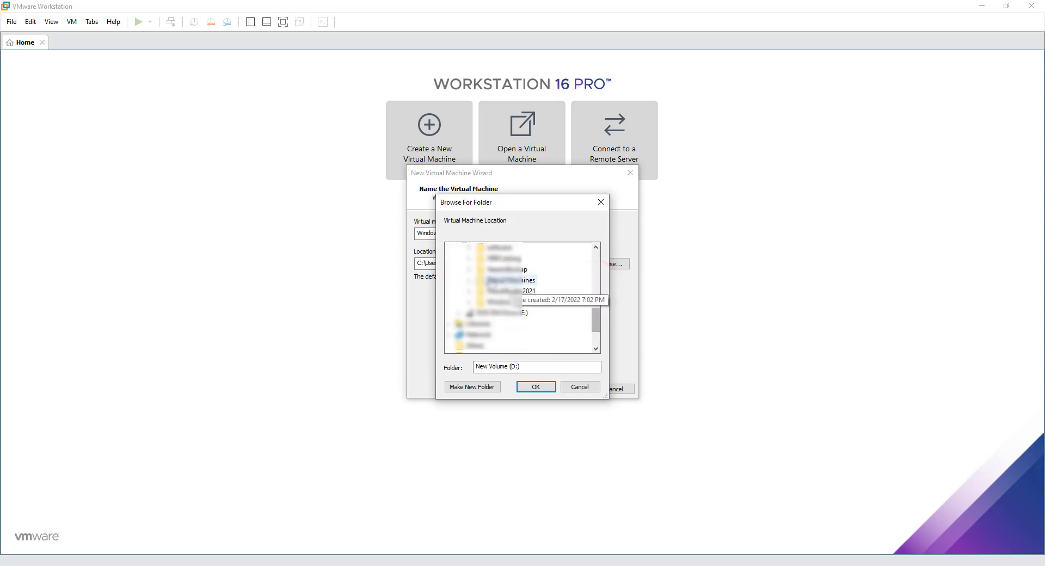
click(469, 280)
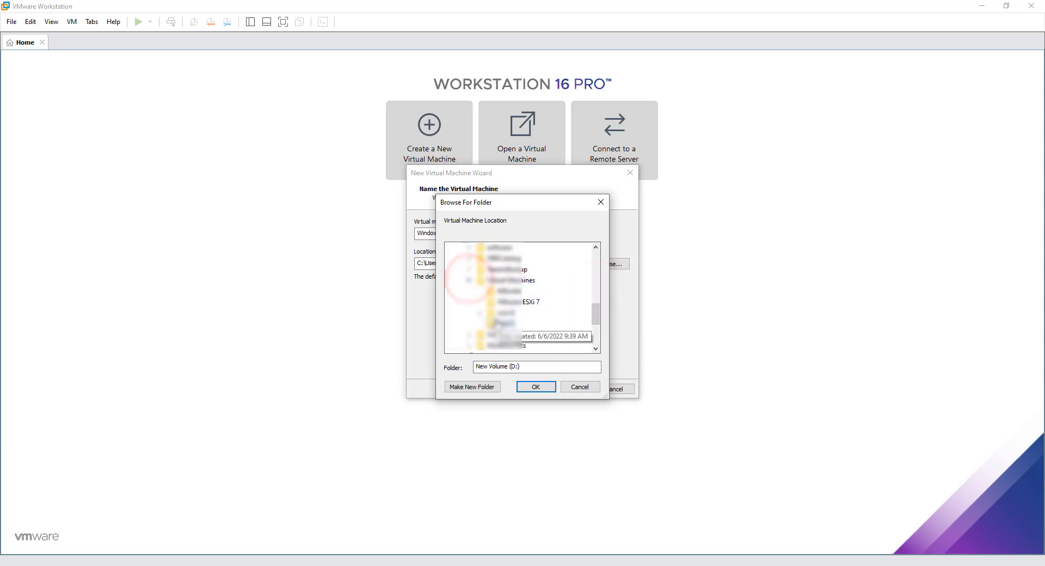
click(500, 323)
click(534, 391)
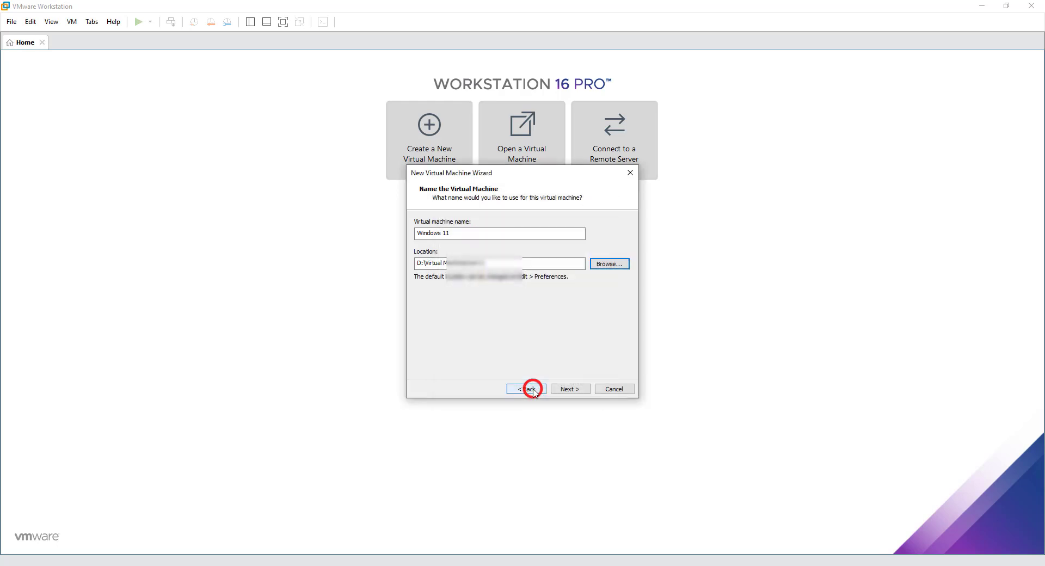
click(563, 387)
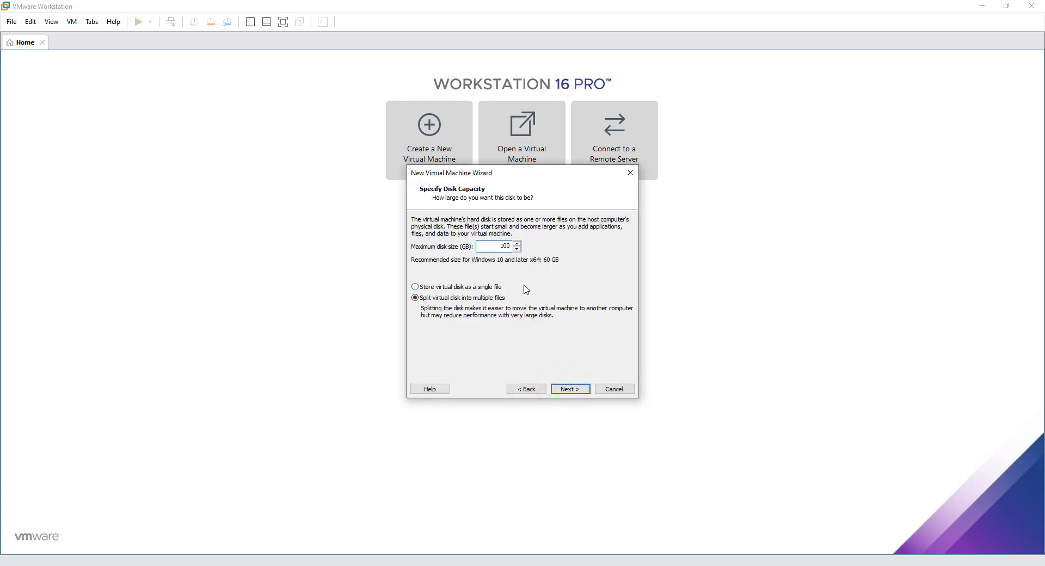
Store the 100 GB virtual disk as a single file and finish creating the virtual machine
click(482, 288)
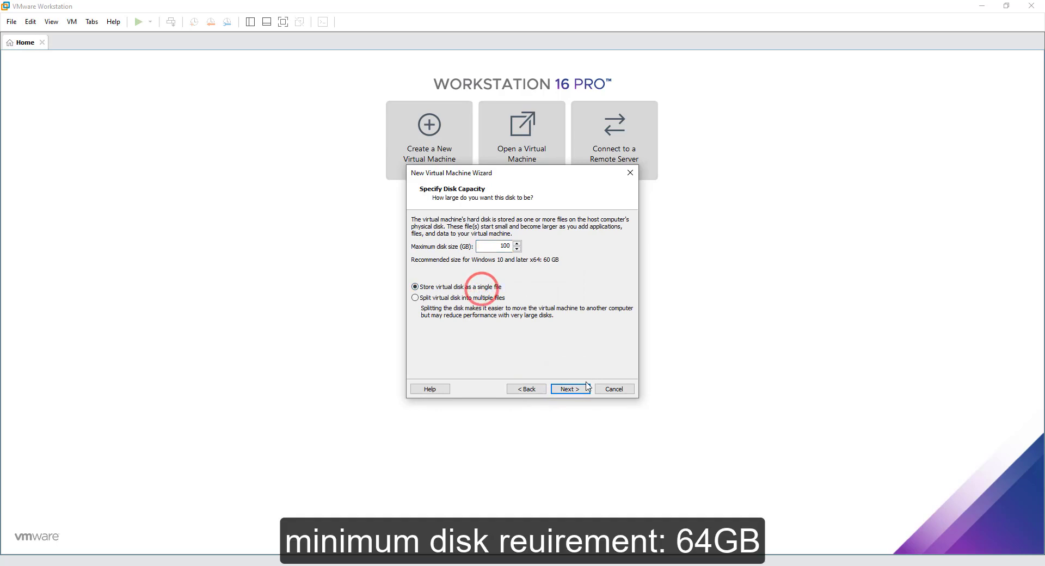
click(586, 388)
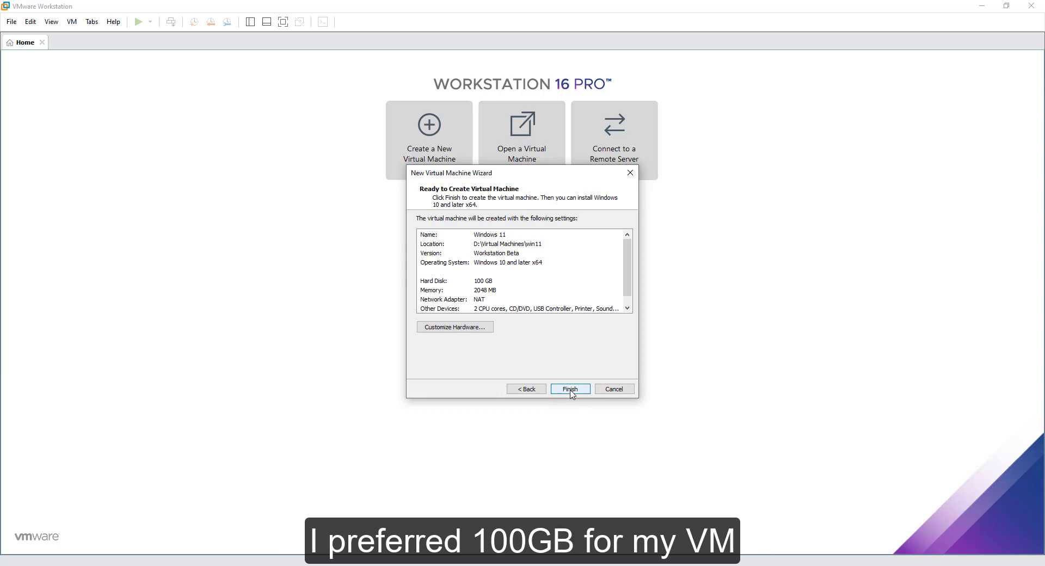
click(570, 389)
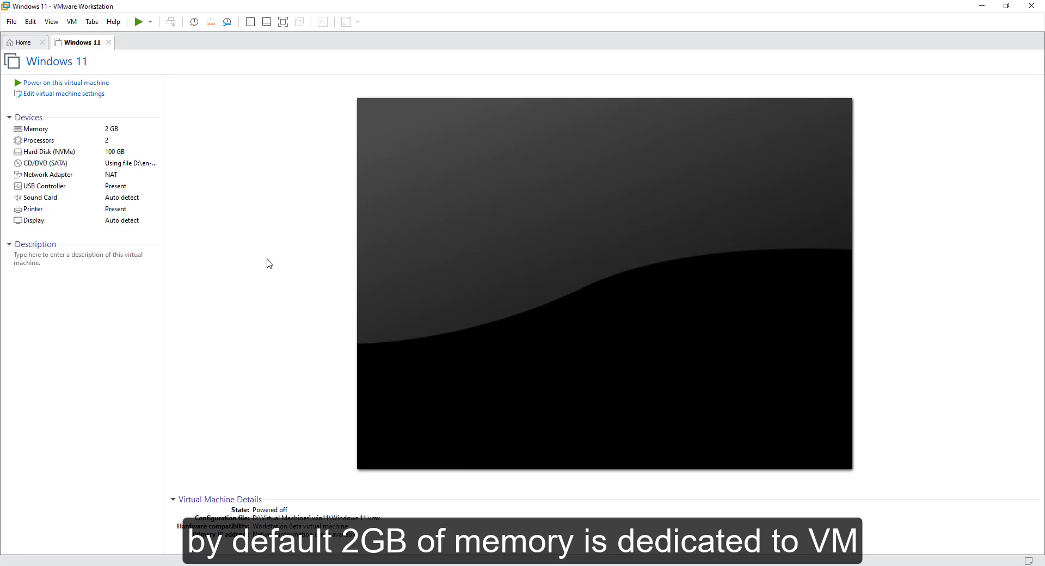
Set the Windows 11 virtual machine's memory to 4 GB in its settings
click(62, 95)
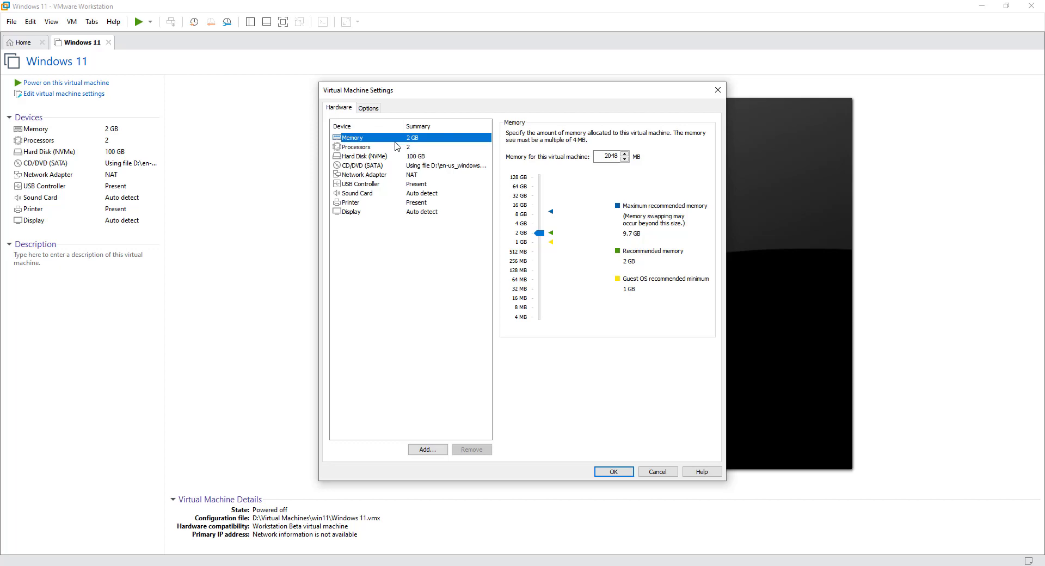
click(523, 224)
click(624, 474)
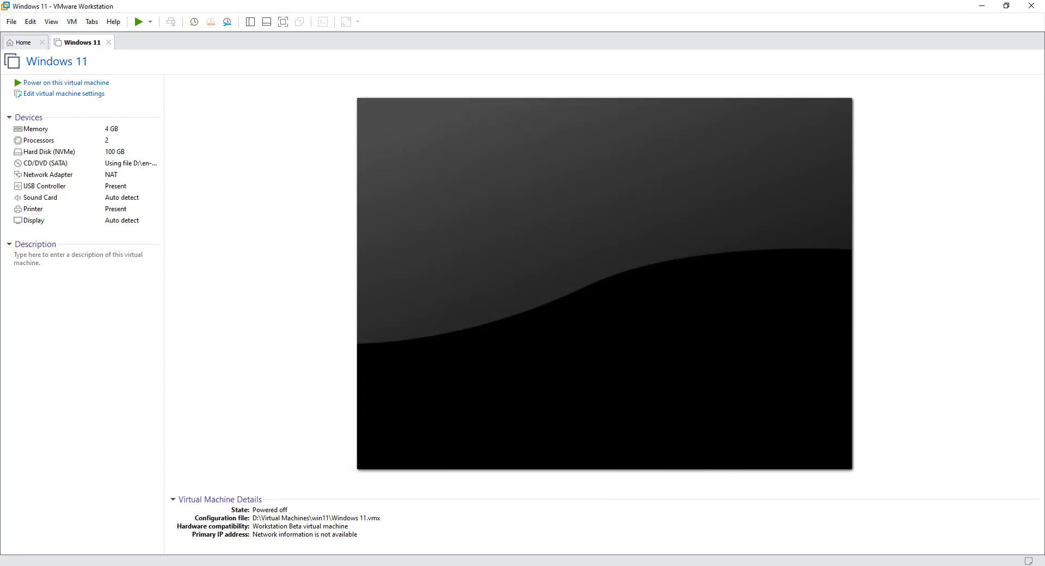
Open the virtual machine's win11 folder from its configuration file path and open Windows 11.vmx in Notepad
click(337, 528)
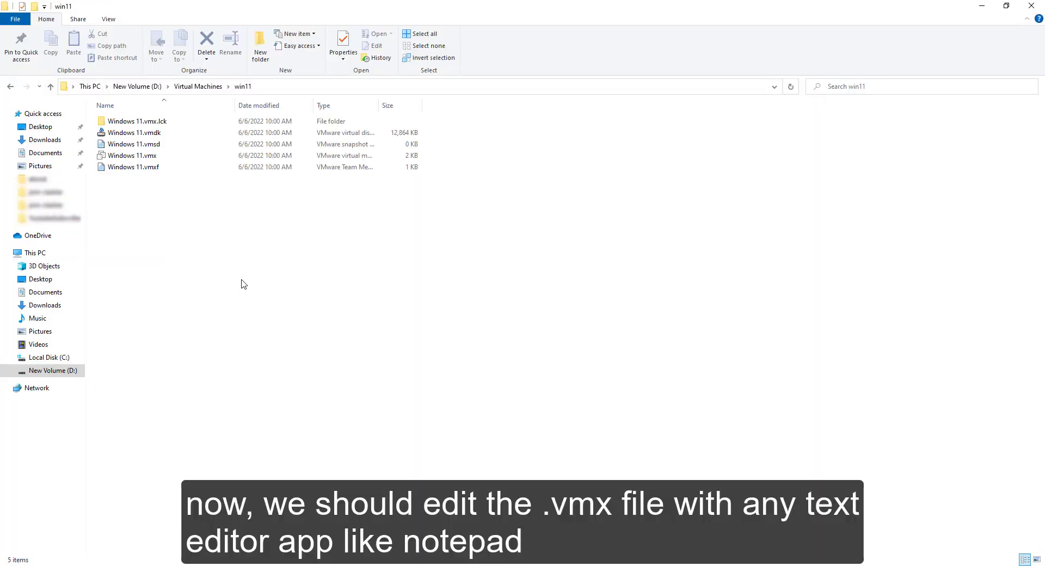
click(136, 157)
right_click(136, 156)
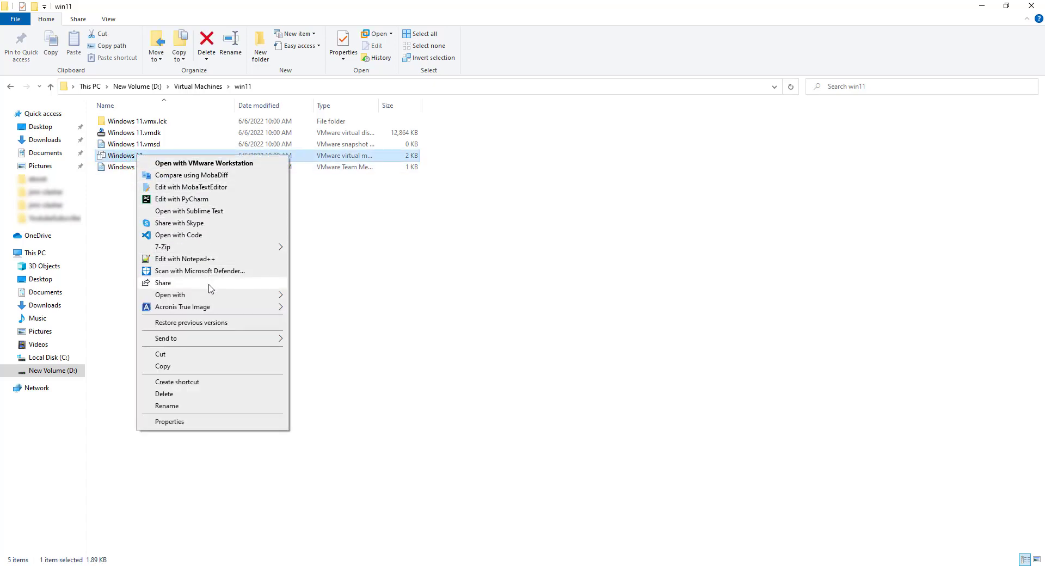
mouse_move(279, 295)
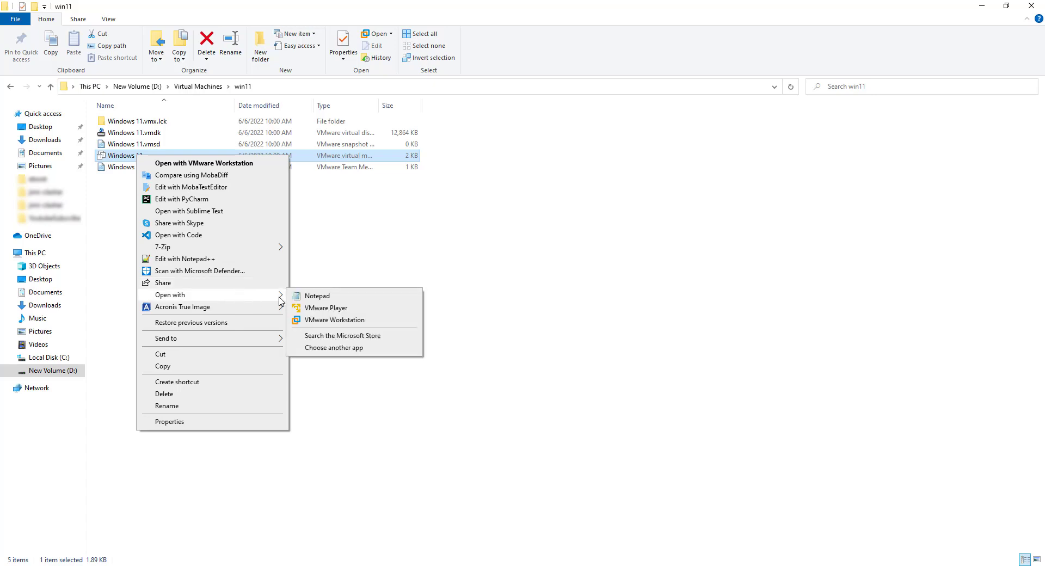
click(335, 298)
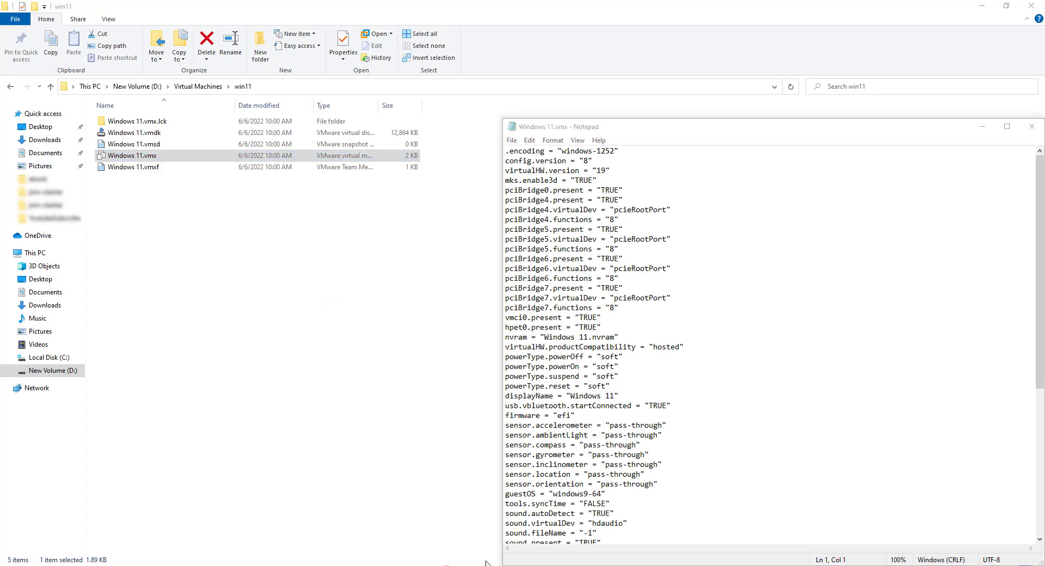
Switch to the VMware article in the browser and copy the line managedVM.autoAddVTPM = "software"
click(446, 565)
click(793, 489)
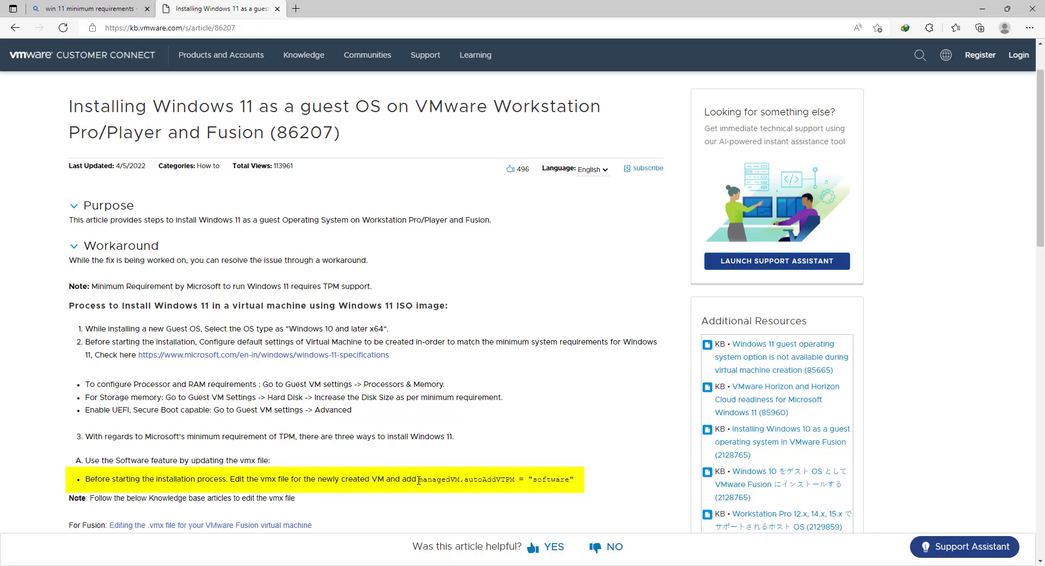
drag(418, 480, 576, 479)
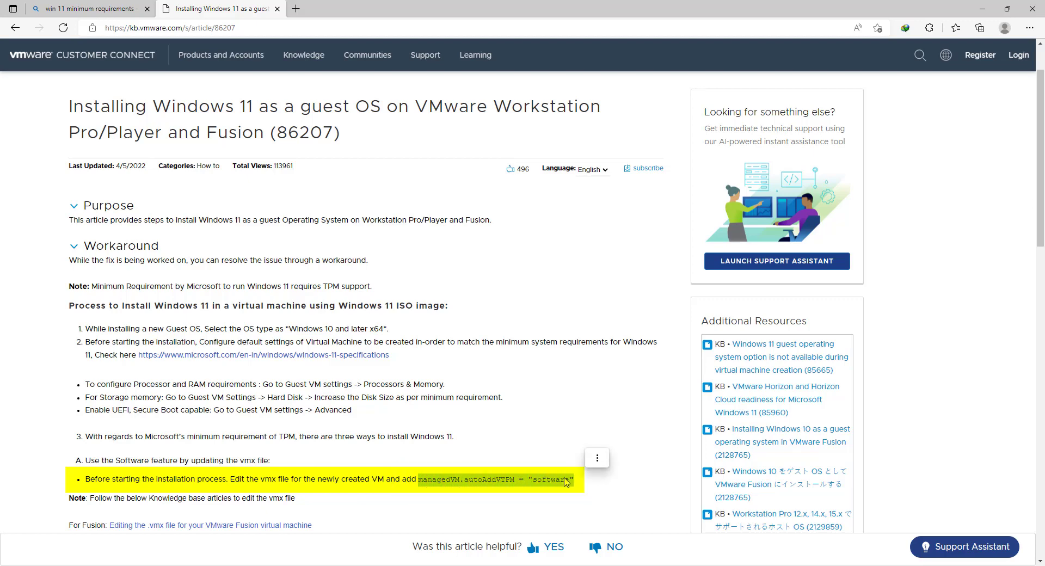
right_click(565, 477)
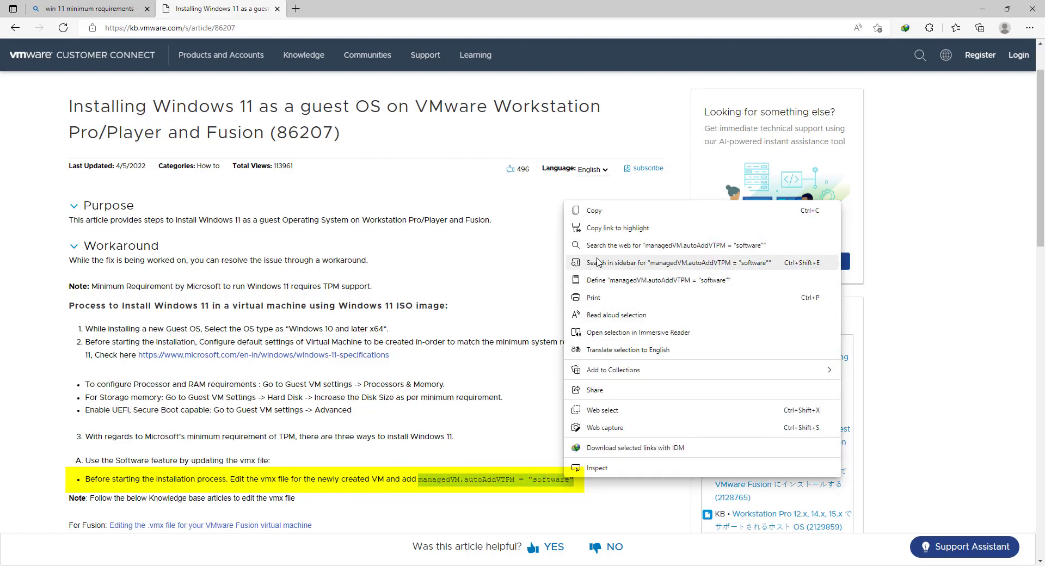
click(598, 211)
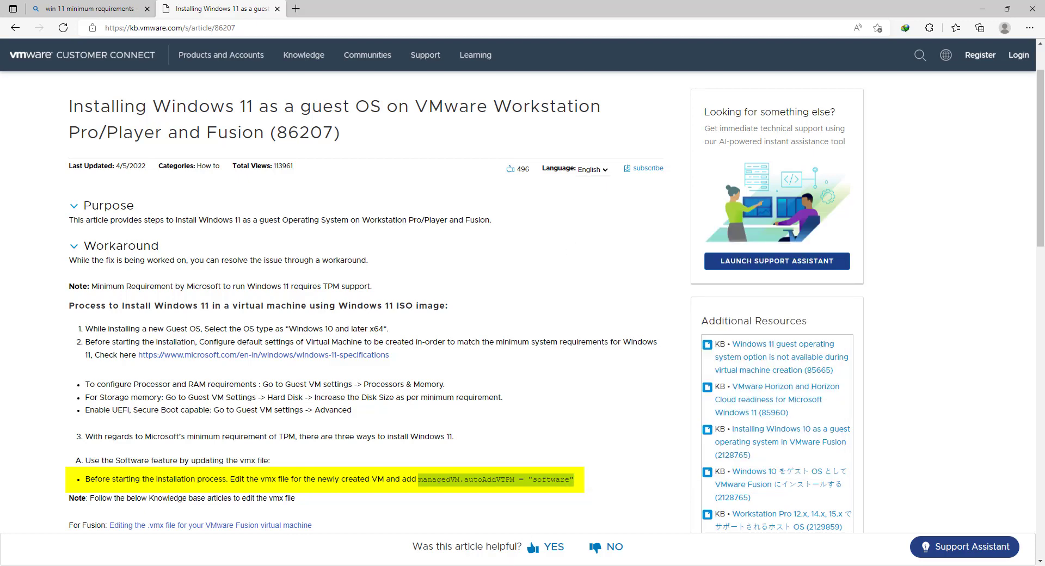
Paste managedVM.autoAddVTPM = "software" at the end of Windows 11.vmx in Notepad, then save and close the file
key(alt+Tab)
drag(649, 127, 530, 98)
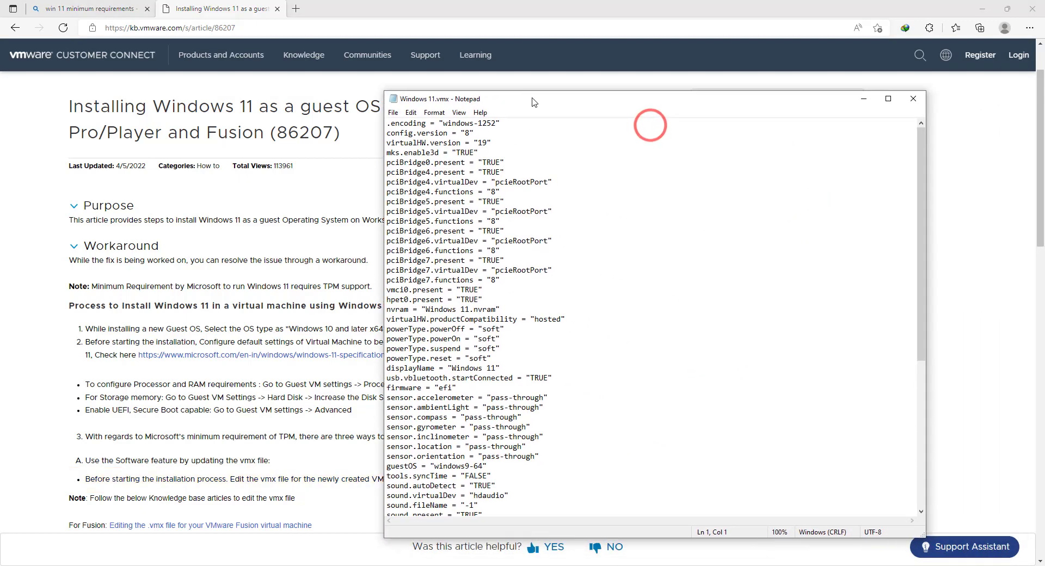
scroll(918, 206, down, 8)
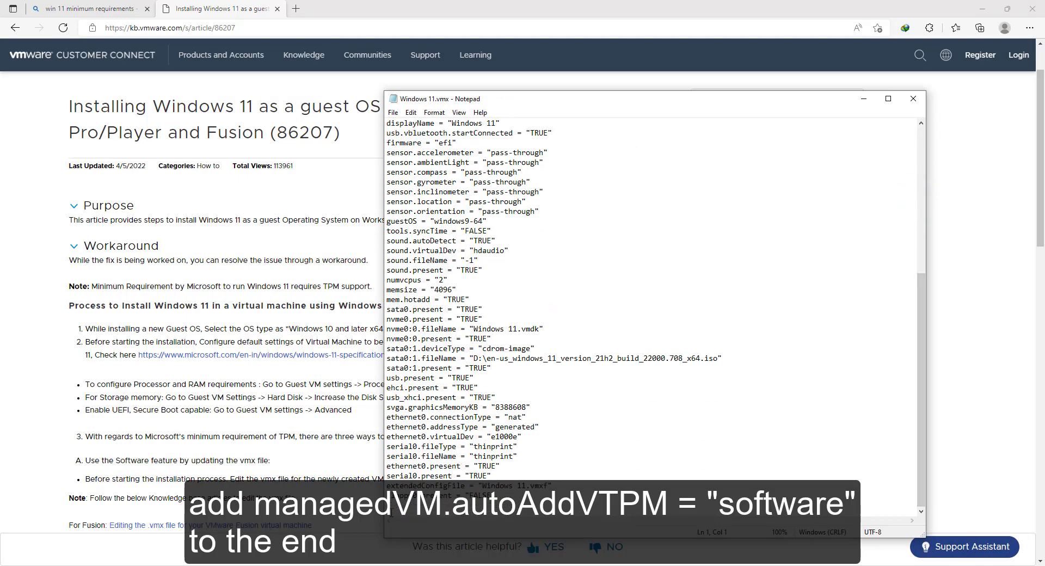
click(395, 504)
key(ctrl+v)
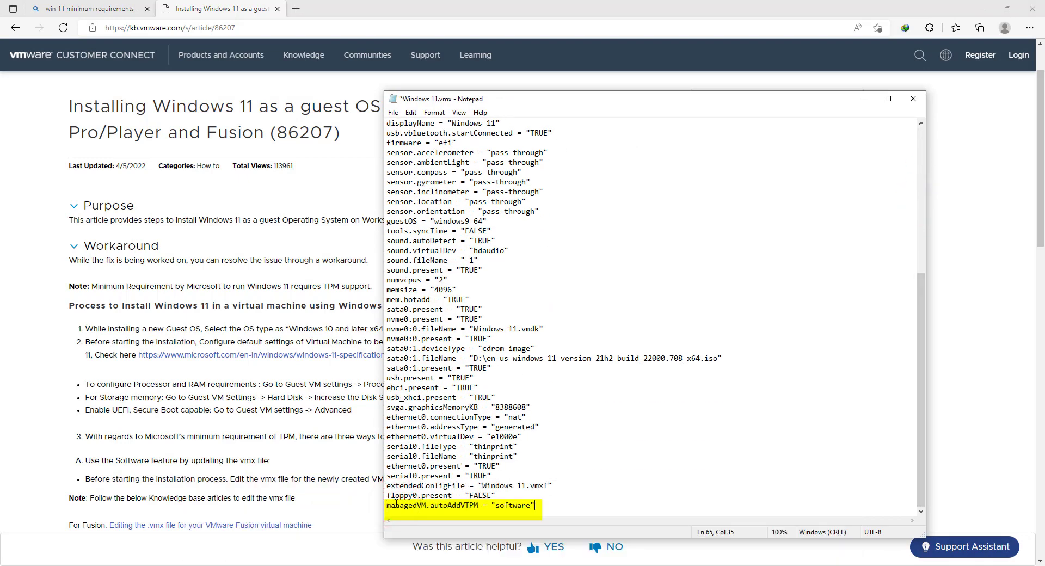
click(392, 112)
click(413, 163)
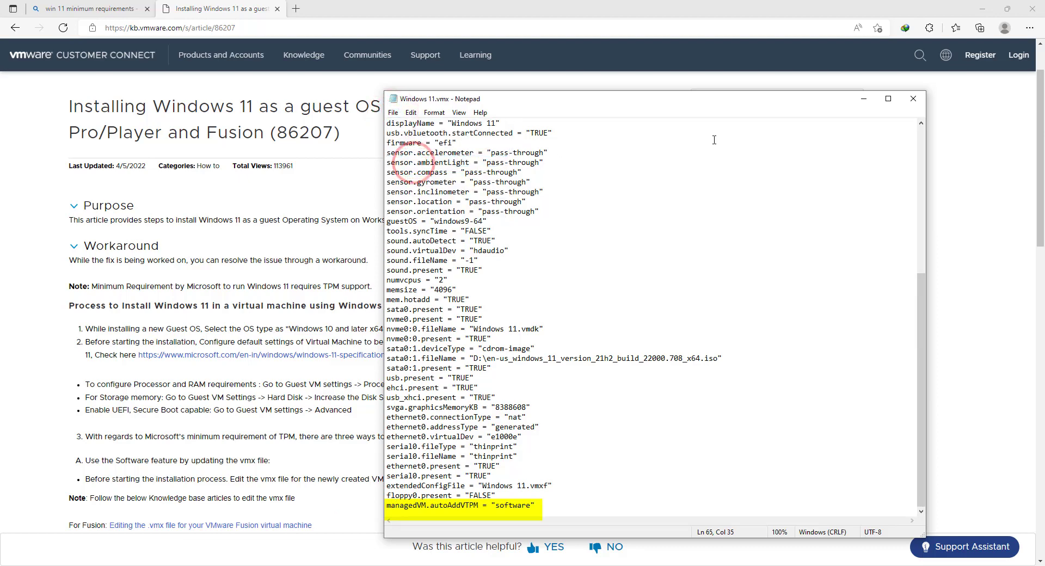
click(914, 98)
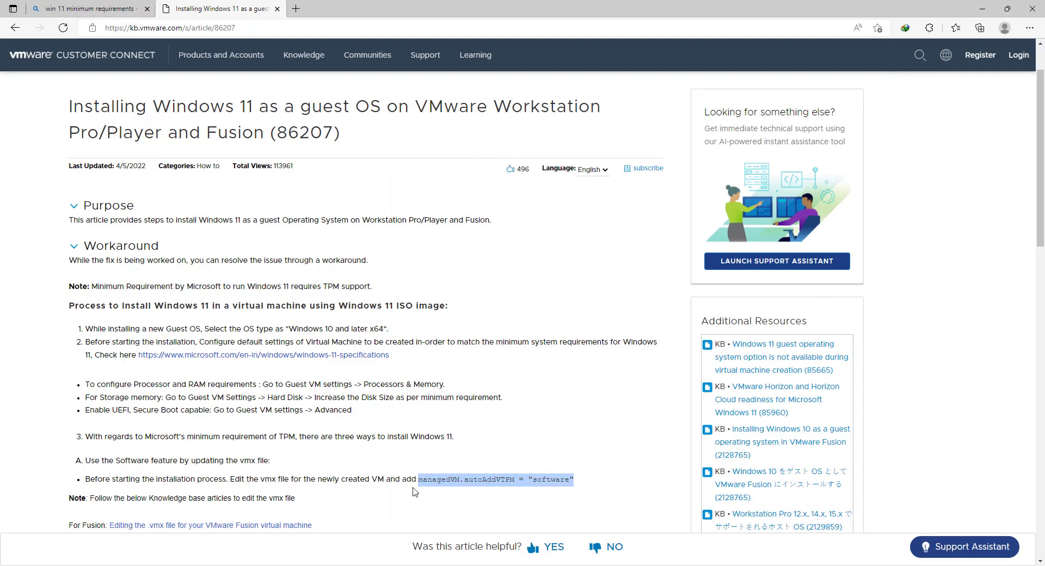
Switch to VMware Workstation, restart it, and bring up the Windows 11 virtual machine
click(468, 563)
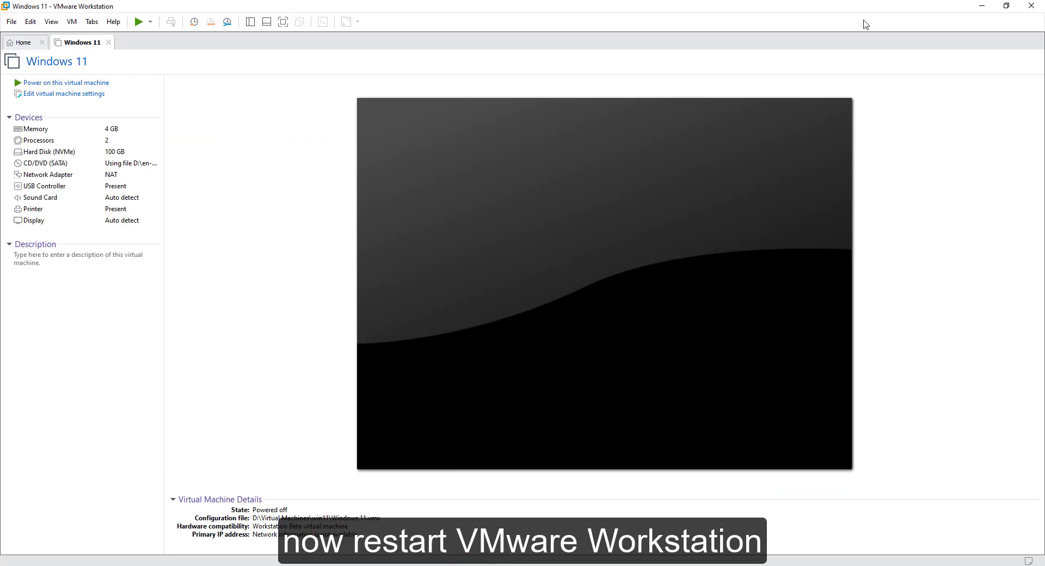
click(1030, 6)
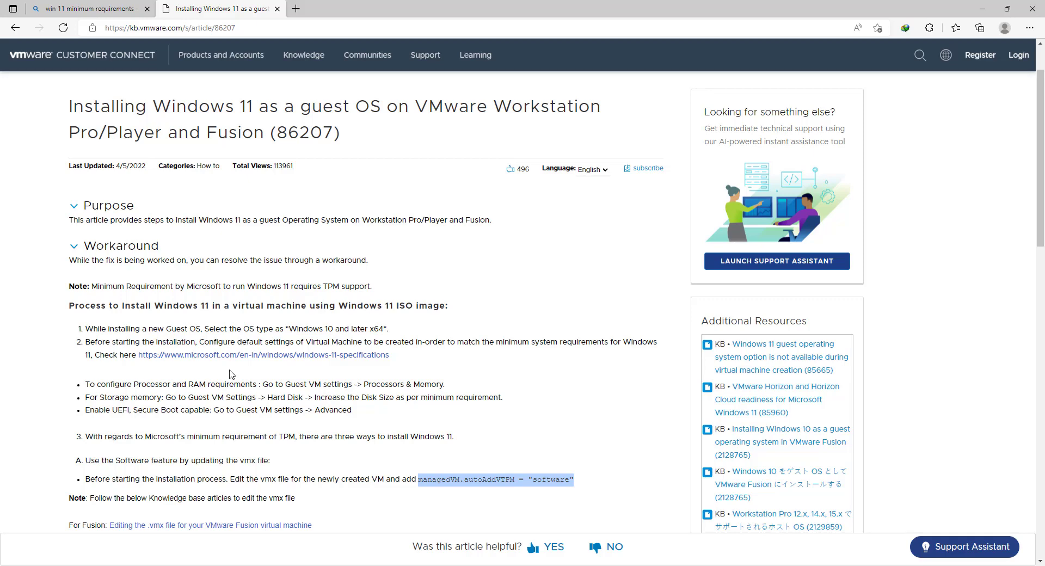
key(super)
text(vmwa)
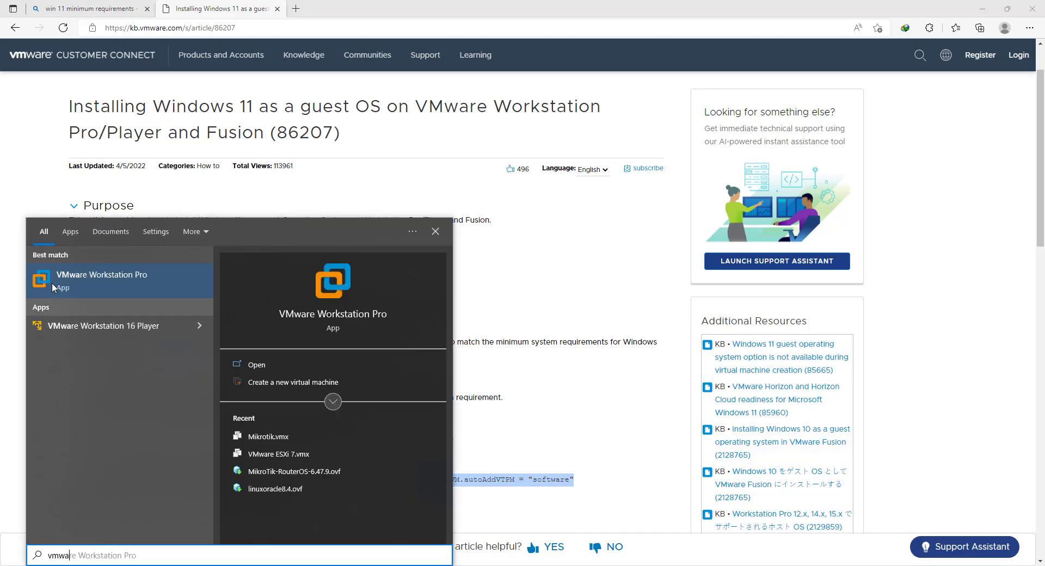
click(61, 286)
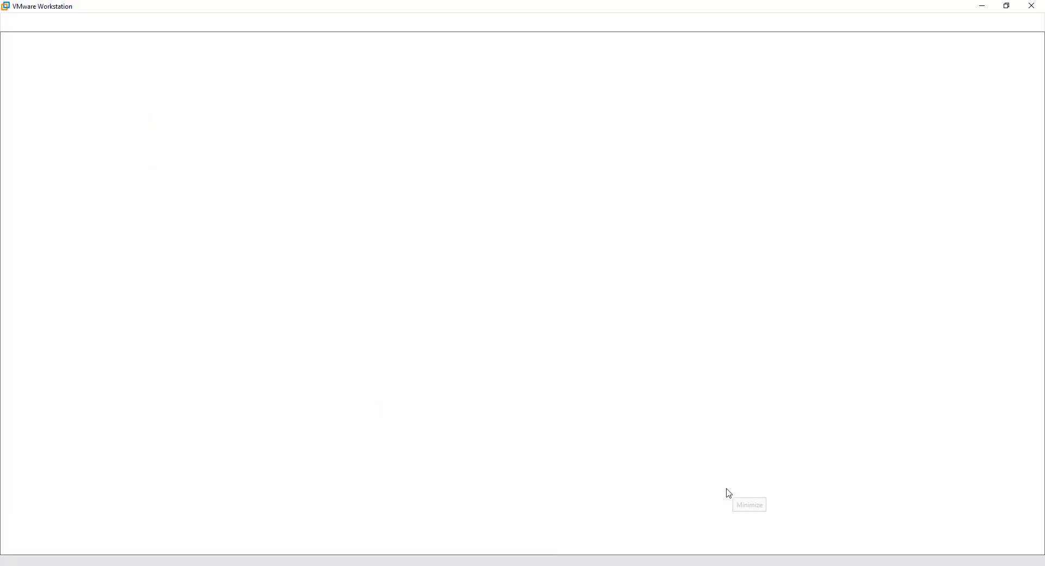
click(720, 488)
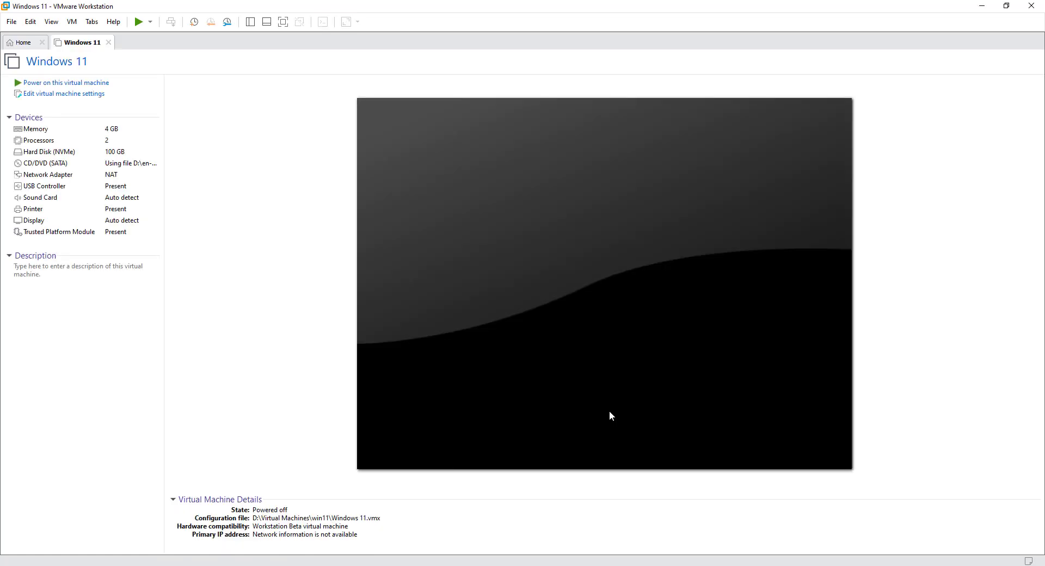
Power on the Windows 11 virtual machine and boot it from the CD or DVD
click(50, 85)
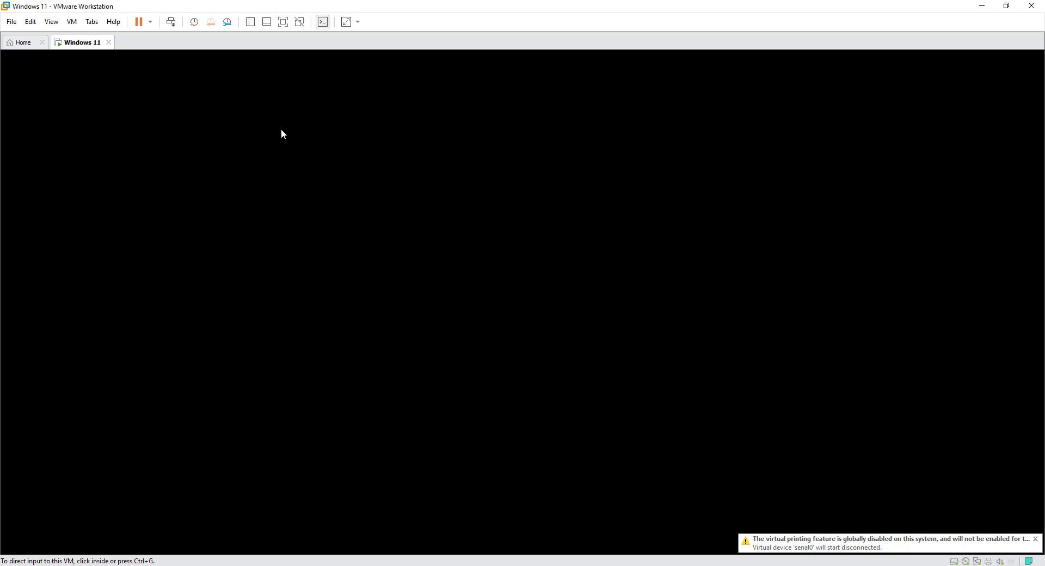
click(417, 225)
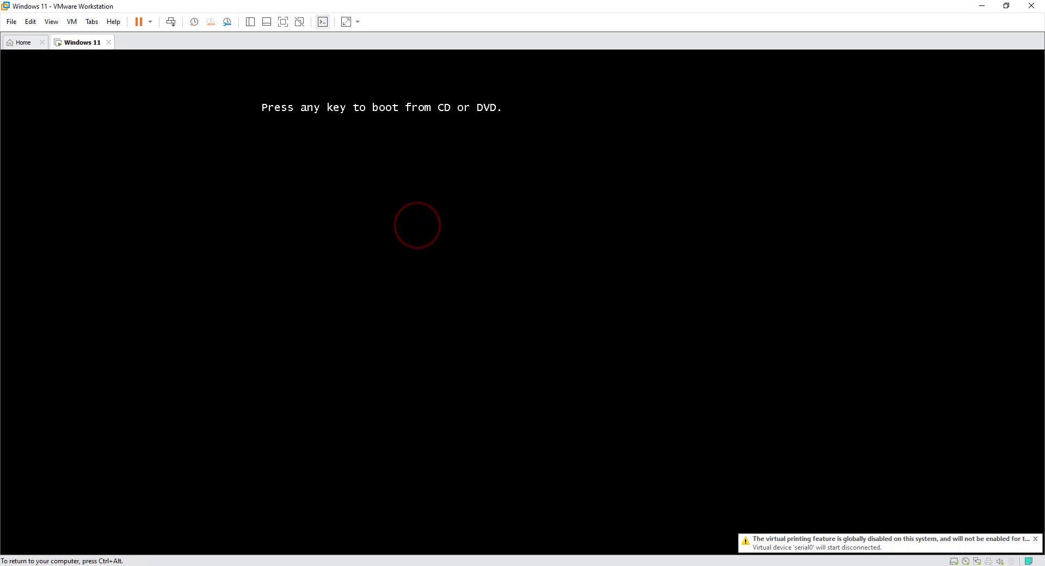
key(Return)
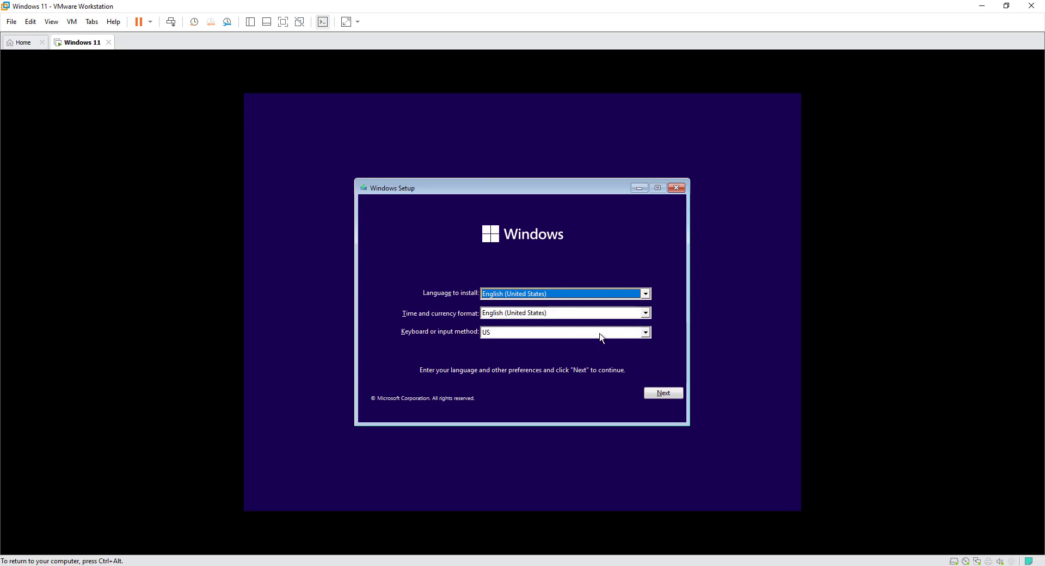
Start Windows Setup with the English (United States) language and US keyboard, and choose Windows 11 Enterprise as the operating system
click(662, 393)
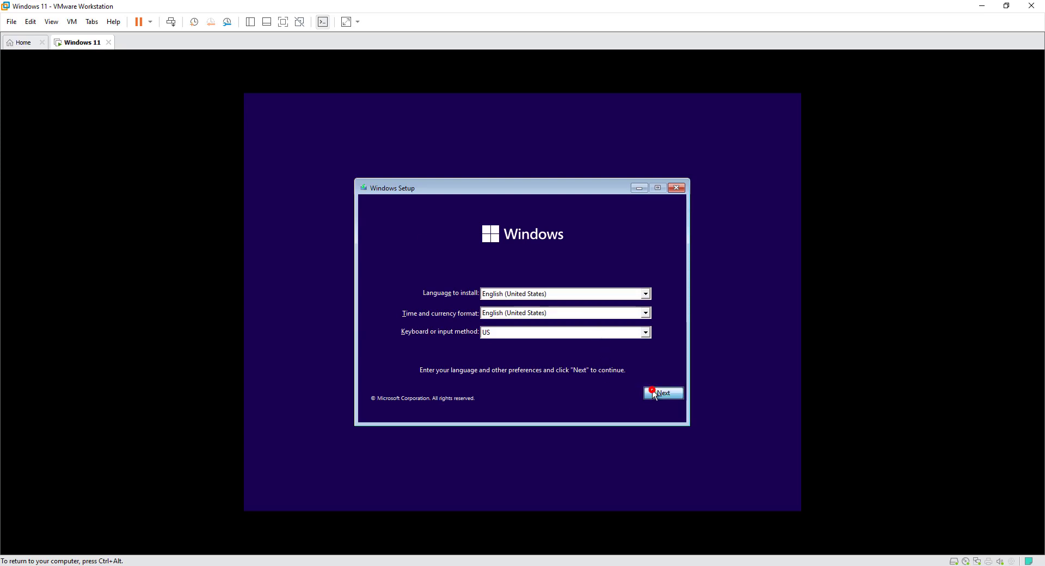
click(536, 311)
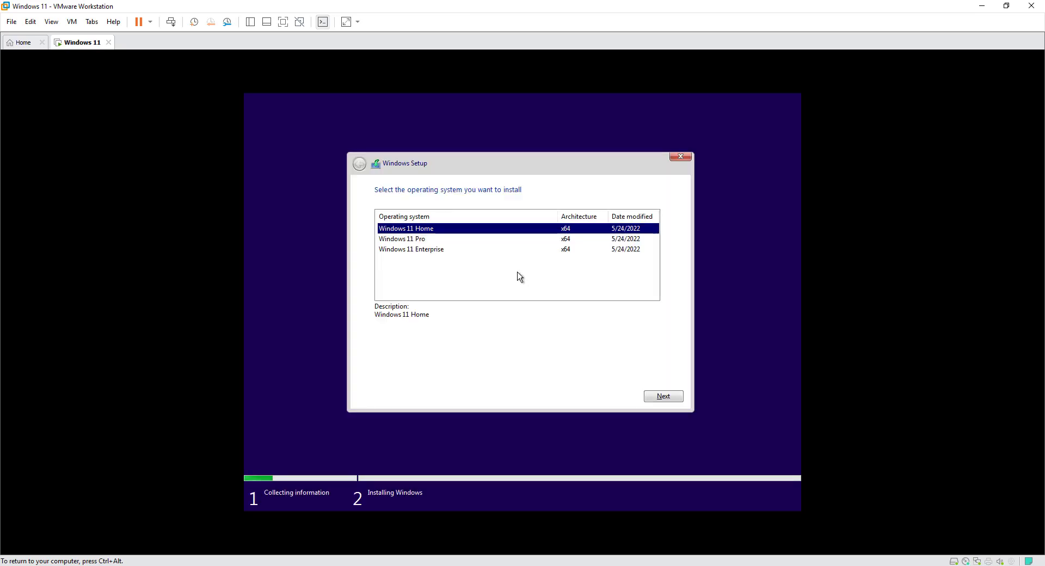
click(438, 250)
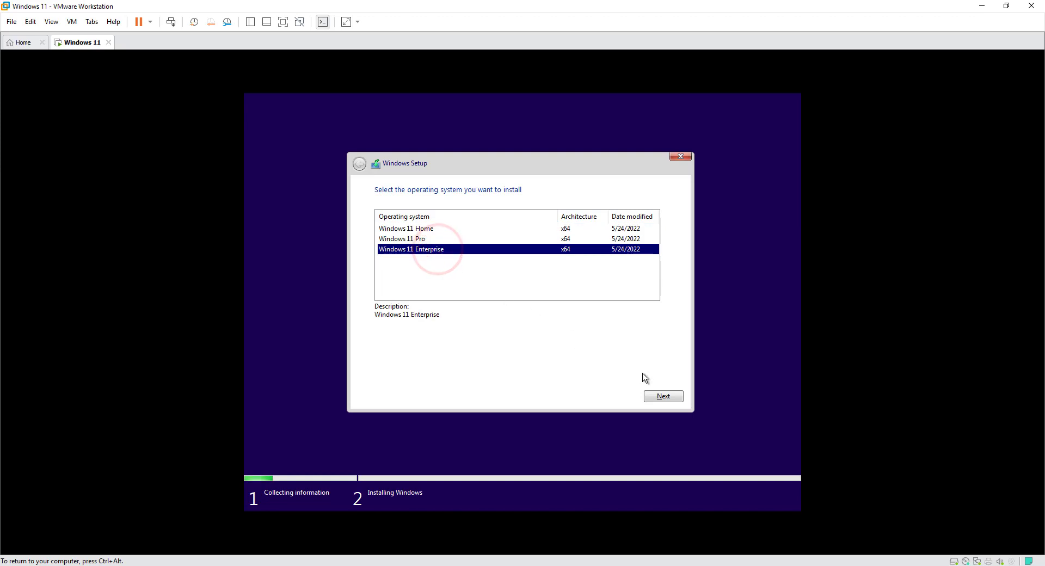
click(664, 397)
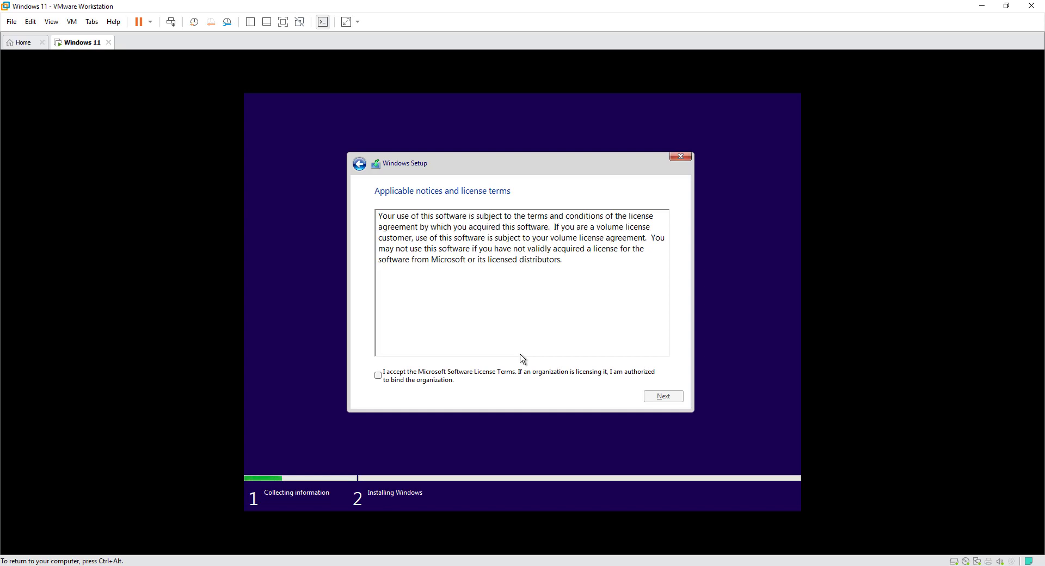
Accept the Microsoft Software License Terms and choose the Custom: Install Windows only (advanced) installation
click(377, 375)
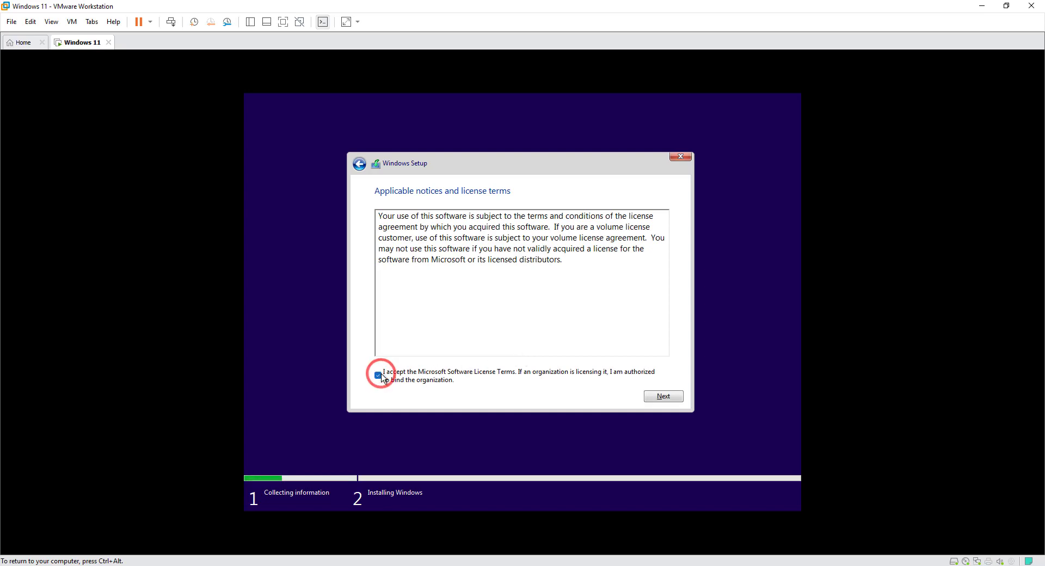
click(659, 396)
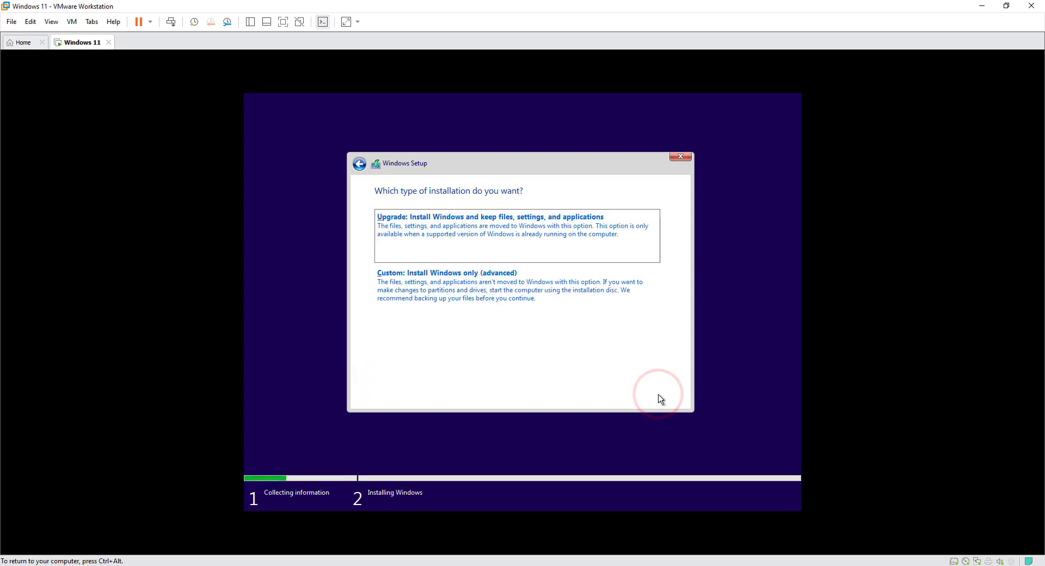
click(486, 302)
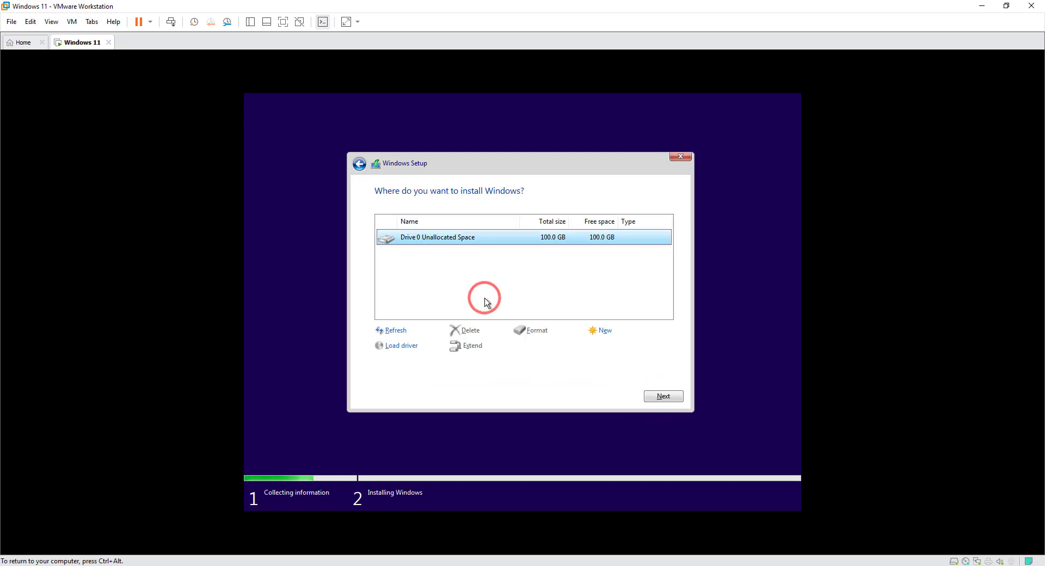
Create a new partition from all of Drive 0's unallocated space and install Windows on the primary partition, Drive 0 Partition 3
click(602, 330)
click(608, 348)
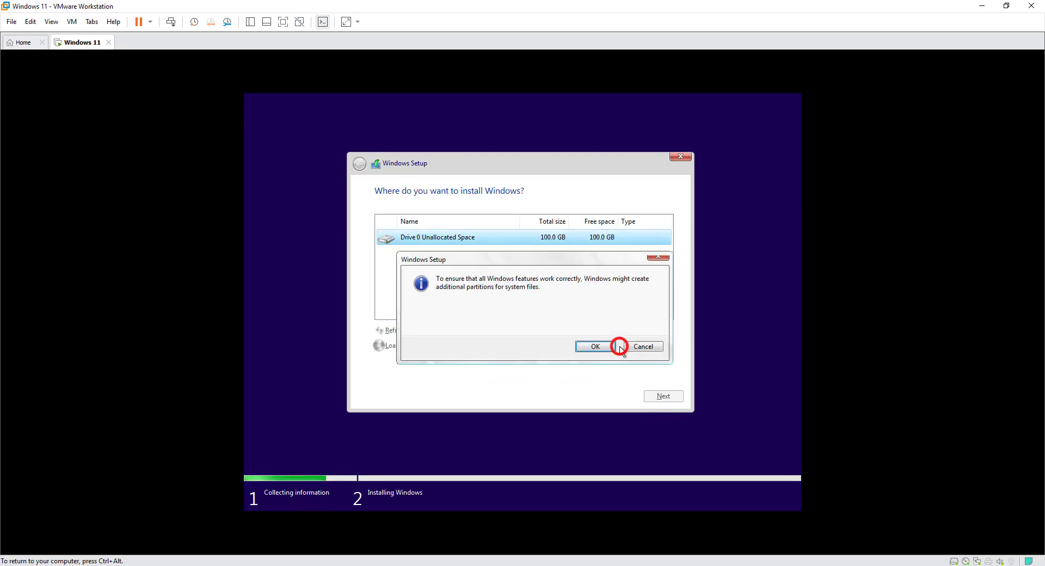
click(607, 350)
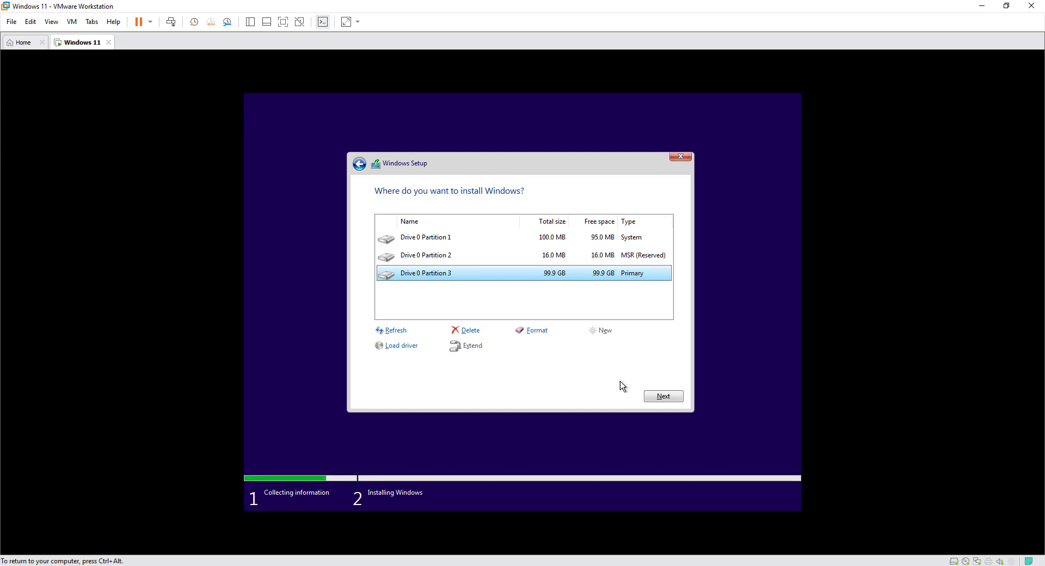
click(660, 395)
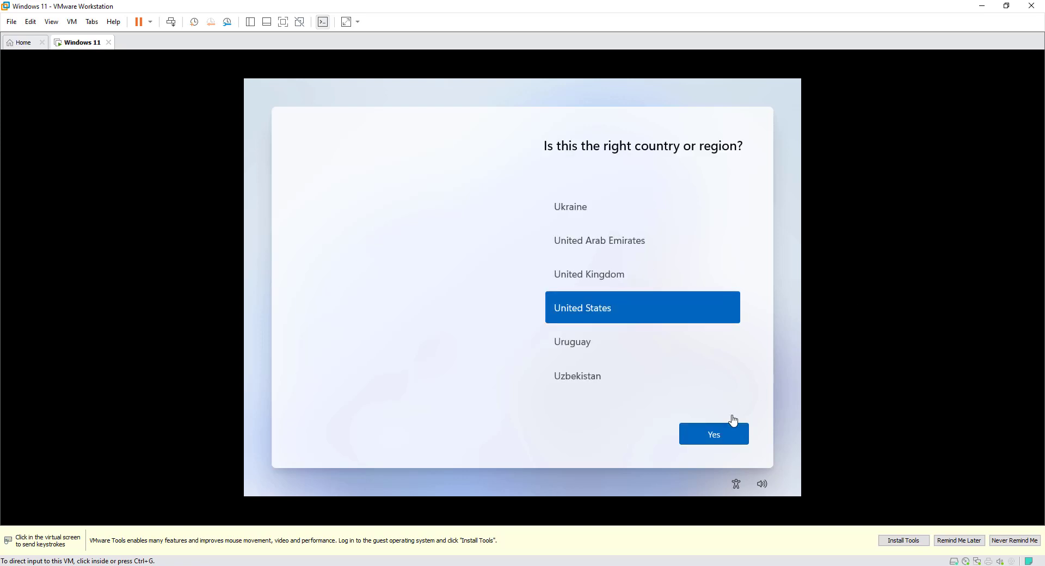
Confirm United States as the country or region in the Windows 11 first-run setup
click(716, 436)
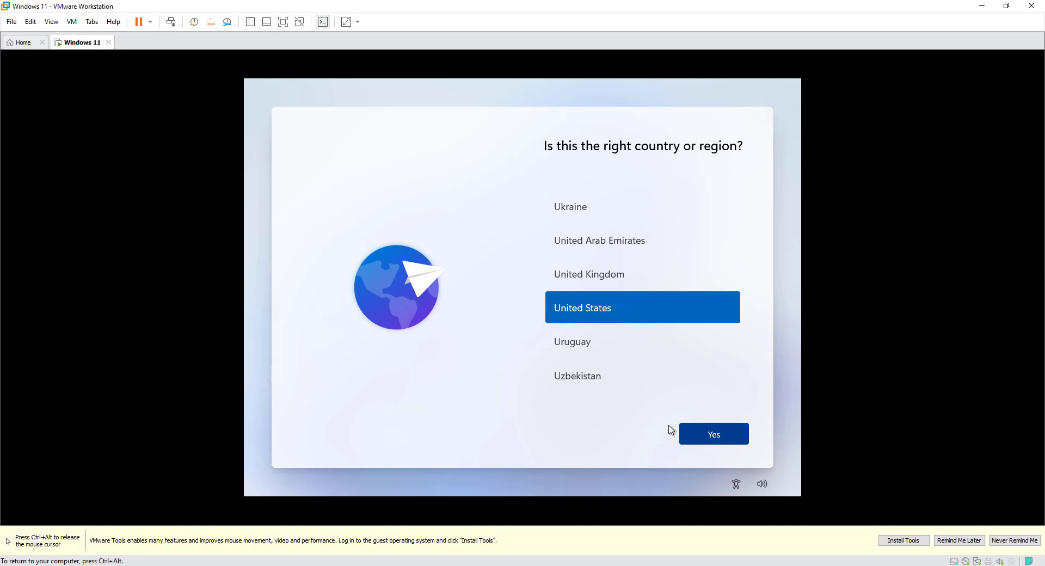
key(ctrl+alt)
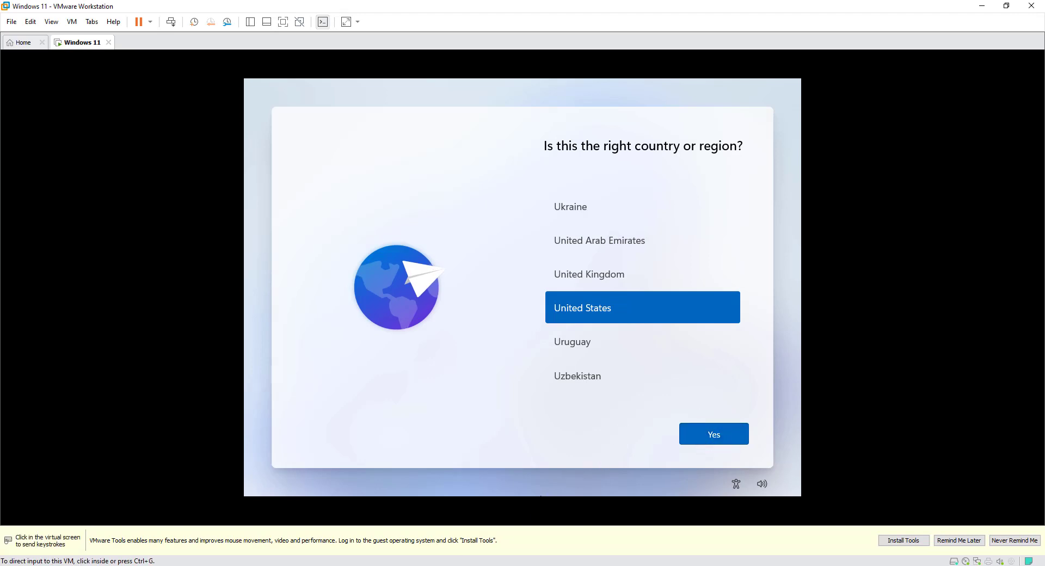
click(434, 565)
click(802, 484)
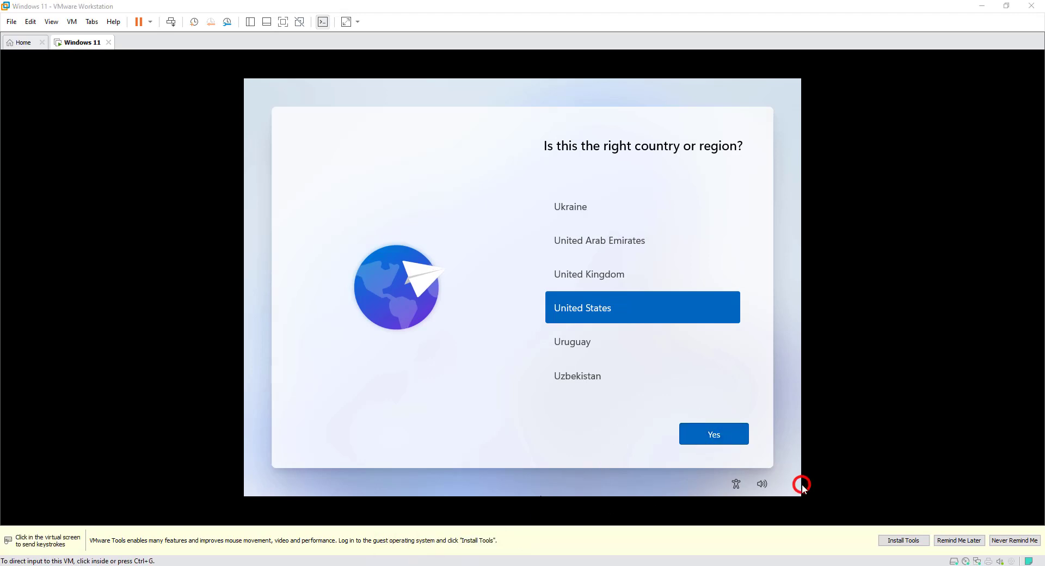
click(718, 491)
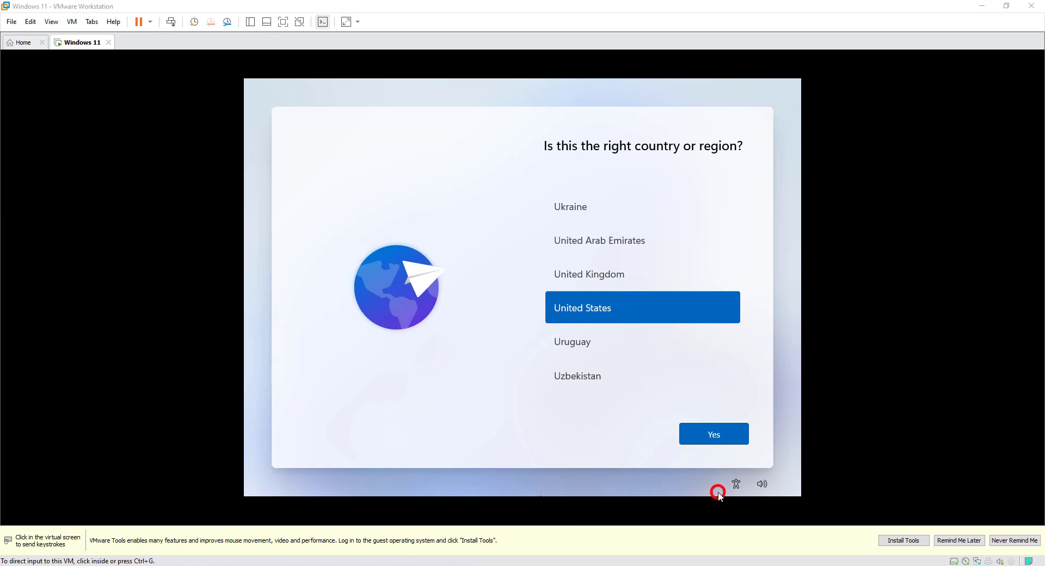
click(723, 441)
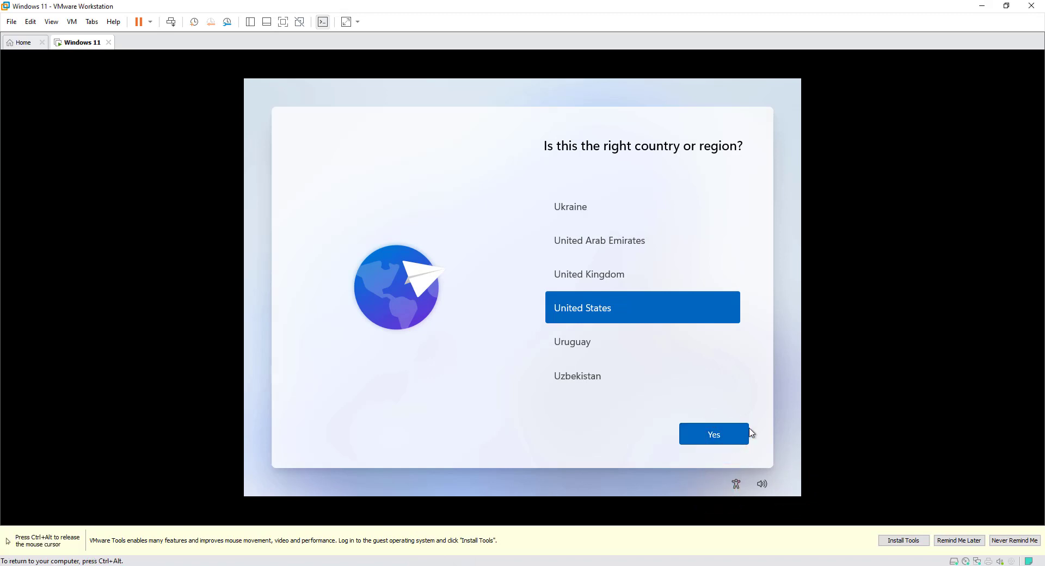
click(625, 308)
click(712, 432)
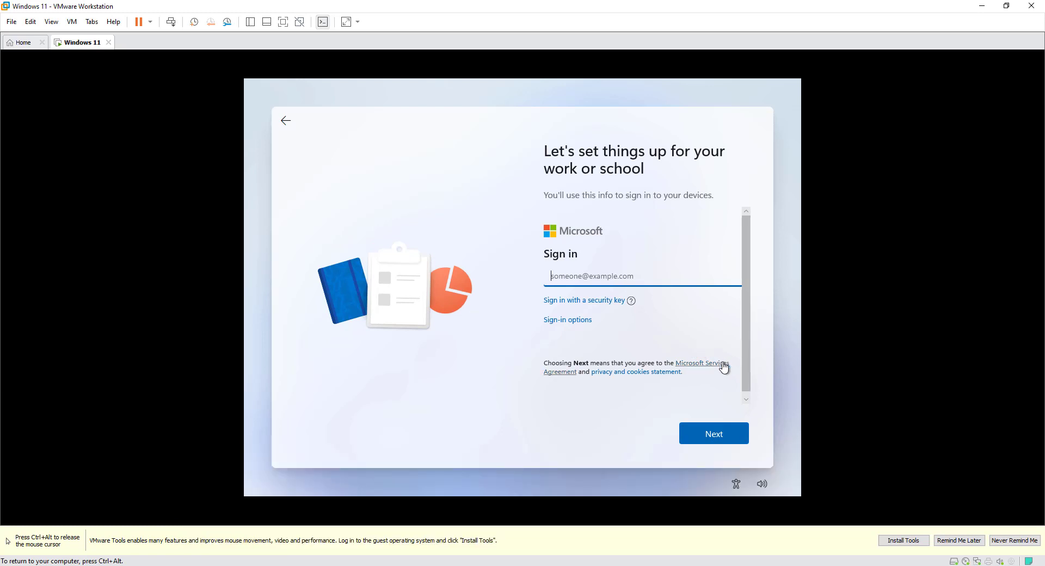
Choose Domain join instead from the sign-in options and enter the device user's name for the local account
click(579, 326)
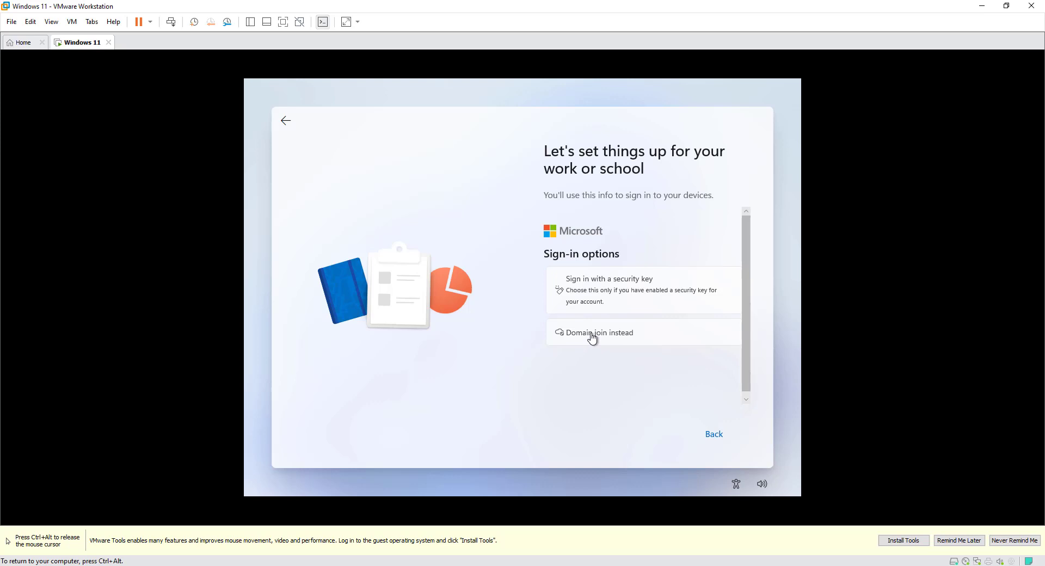
click(592, 338)
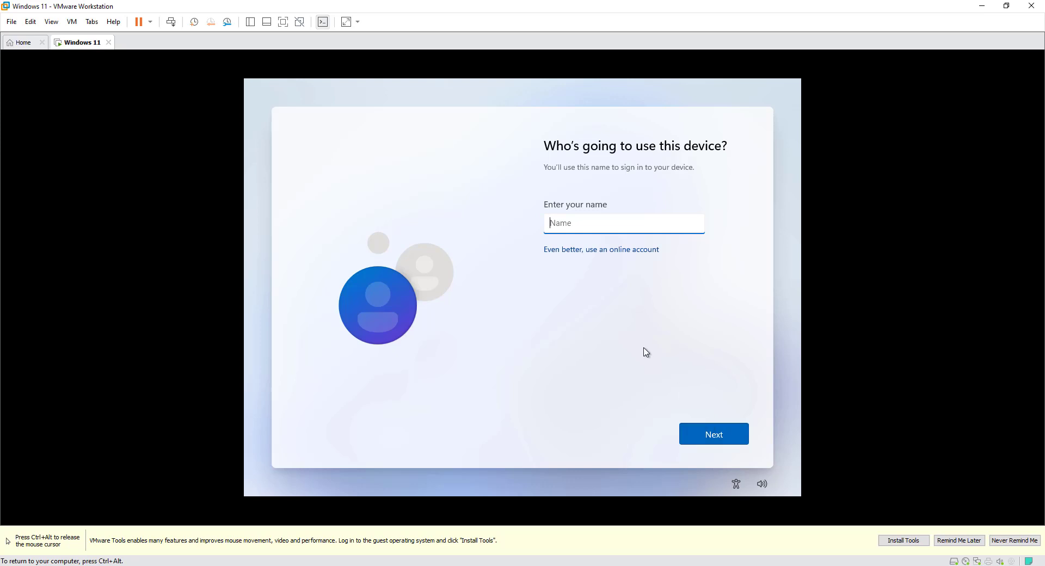
text(jimi-coder)
click(687, 430)
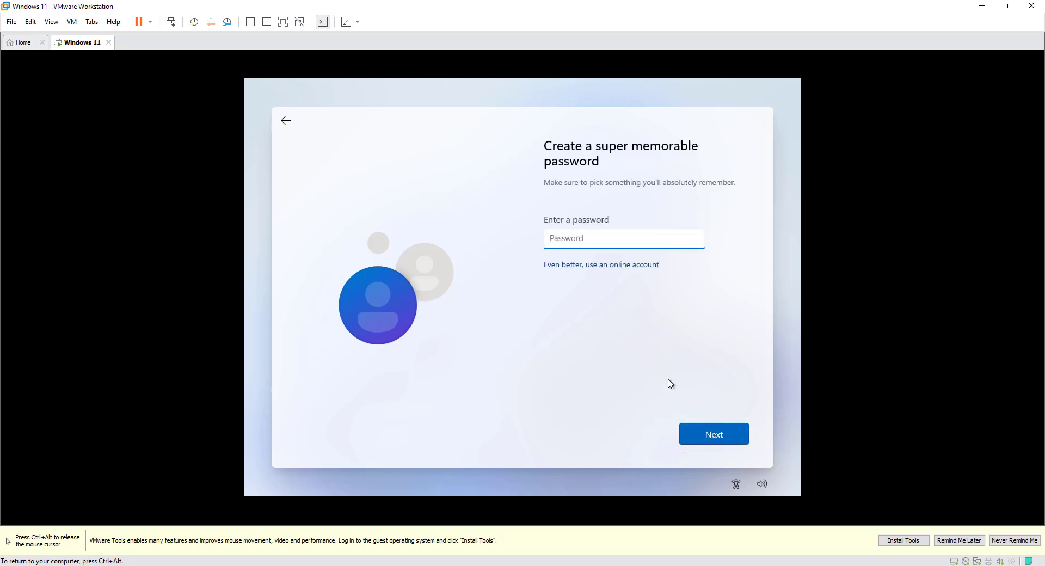
Enter the account password and repeat it in the password confirmation field
text(•••)
click(702, 430)
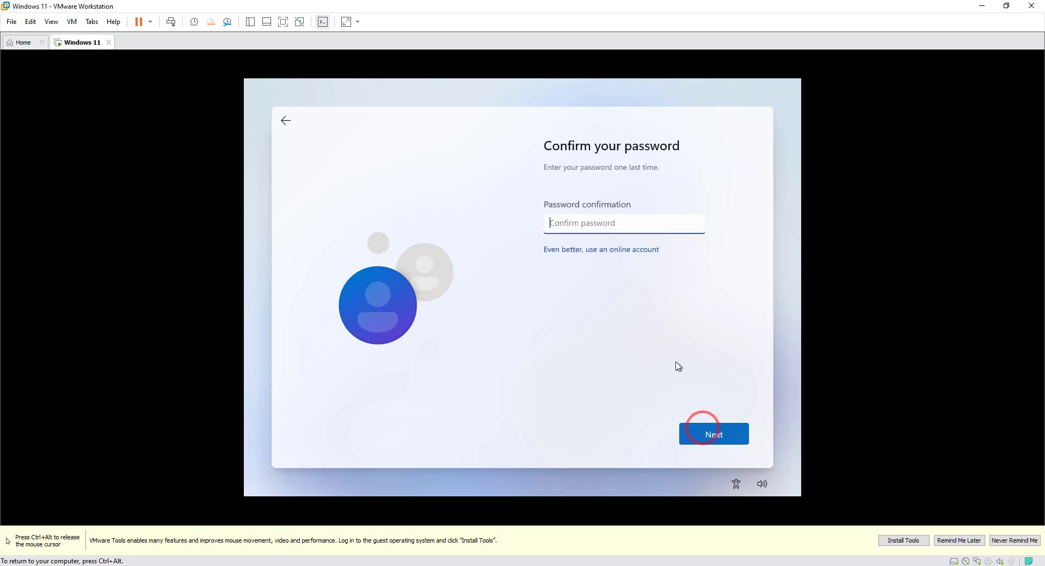
text(•)
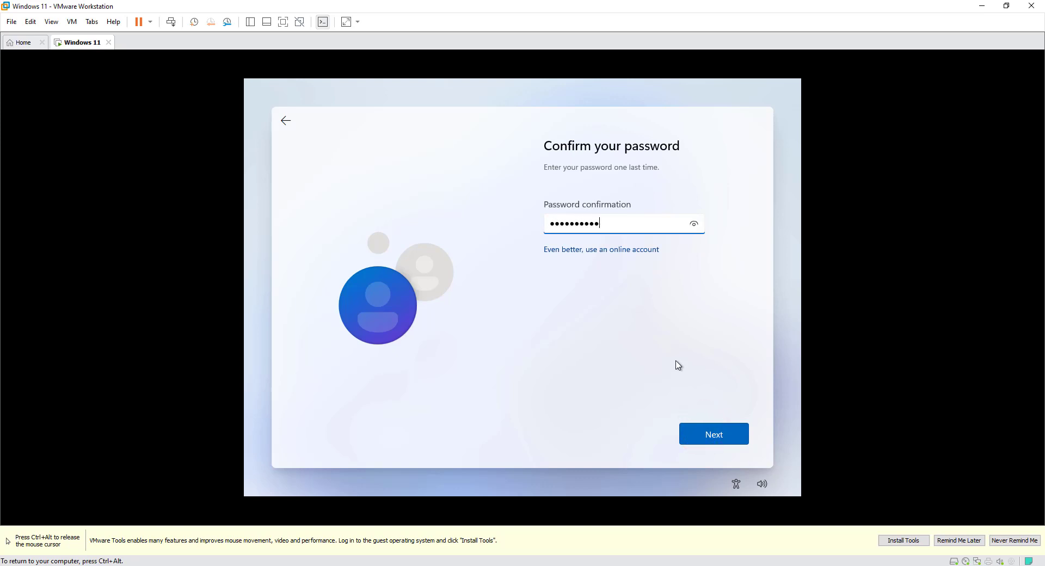
click(702, 432)
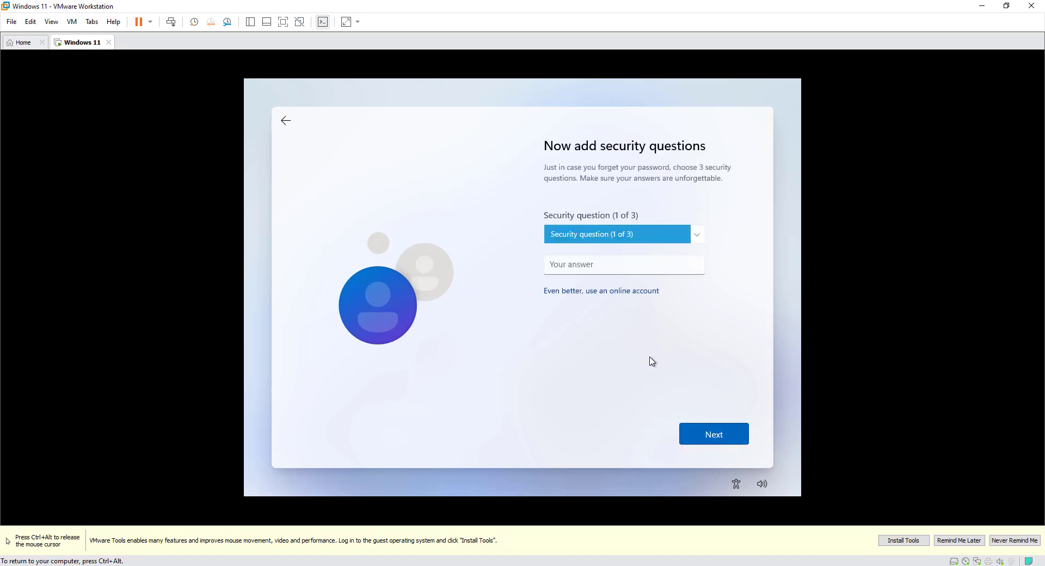
Set the first security question to "What was your first pet's name?" and enter the security answer
click(694, 240)
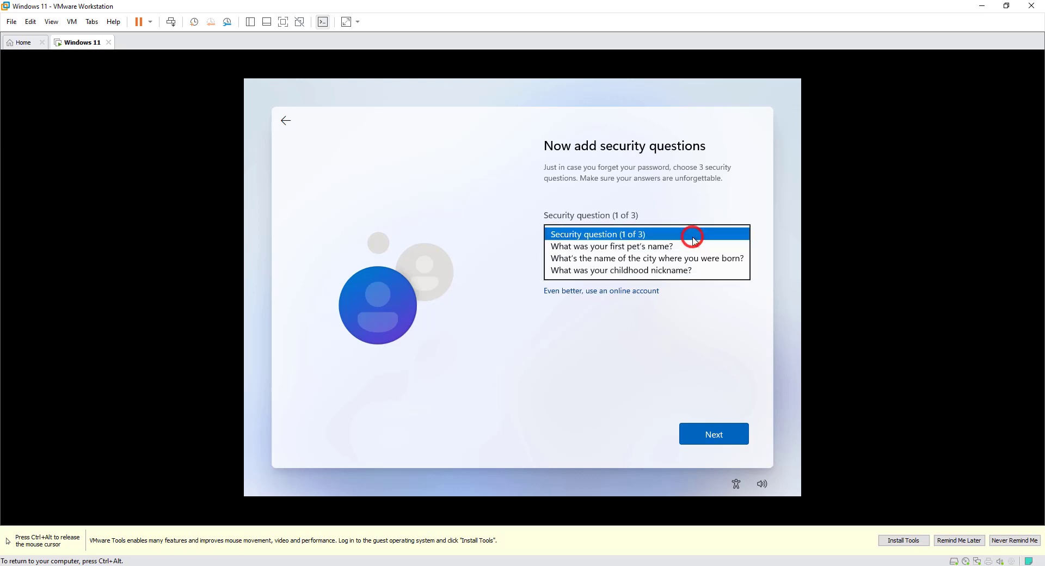
click(681, 246)
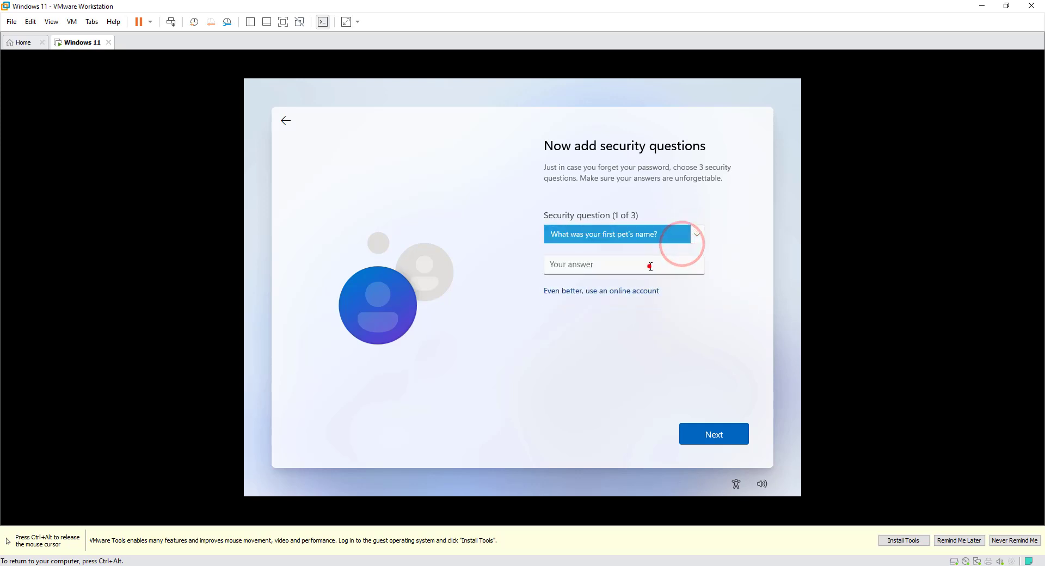
click(648, 265)
text(1)
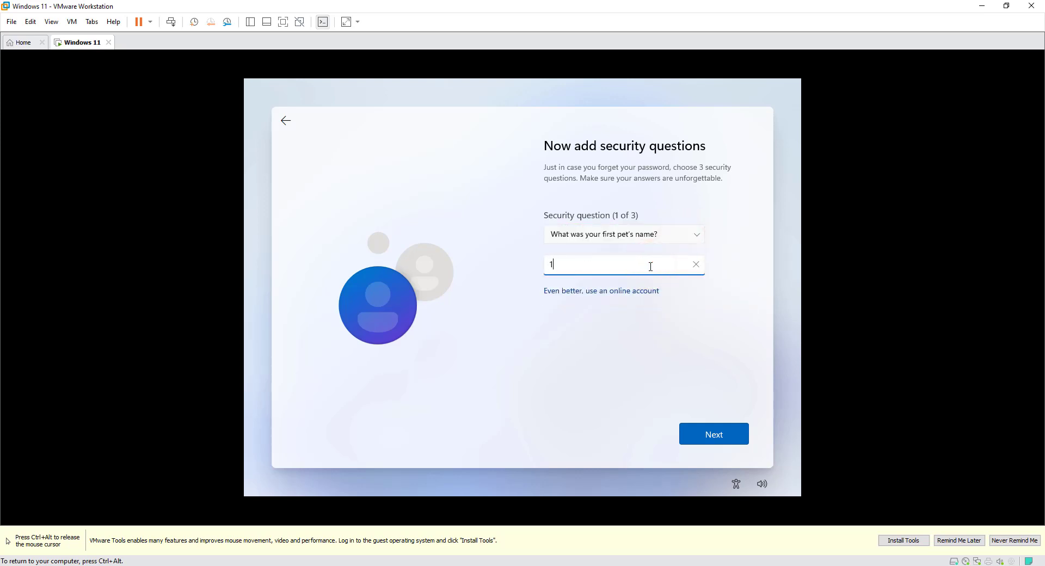
click(702, 434)
Set the second security question to "What's the name of the city where you were born?" and enter the security answer
click(640, 235)
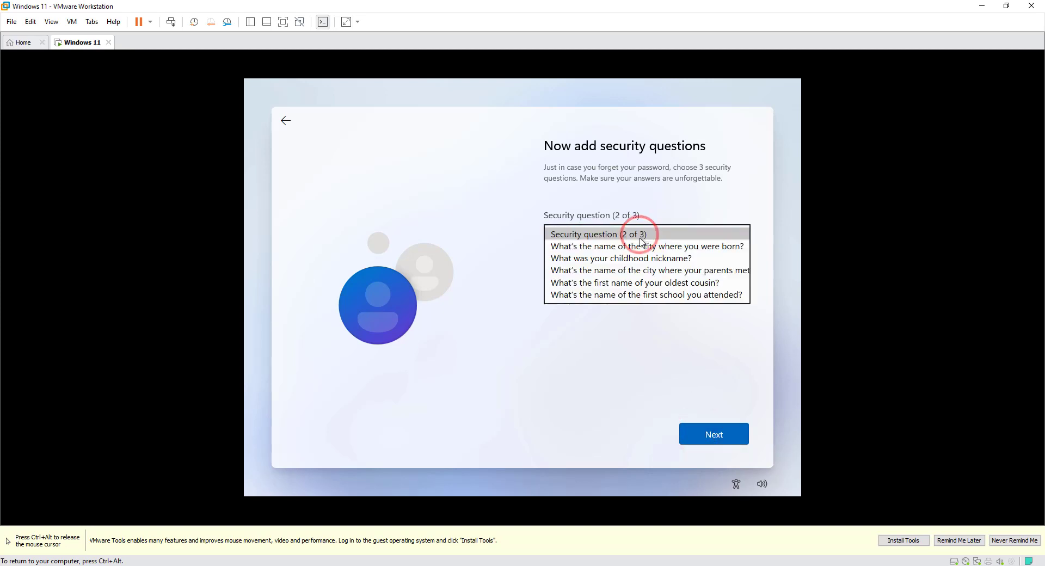
click(639, 247)
click(630, 269)
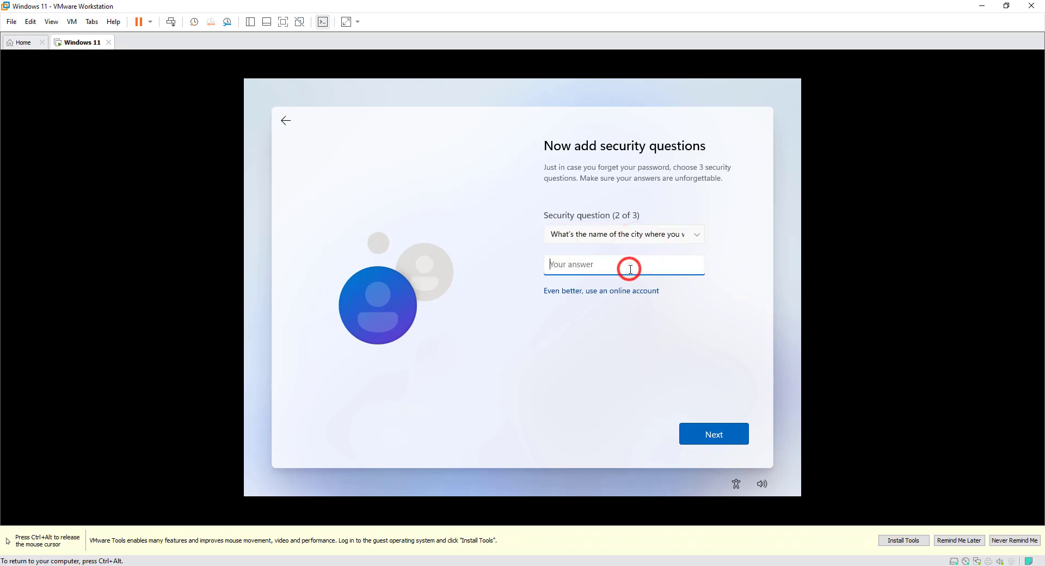
text(2)
click(720, 439)
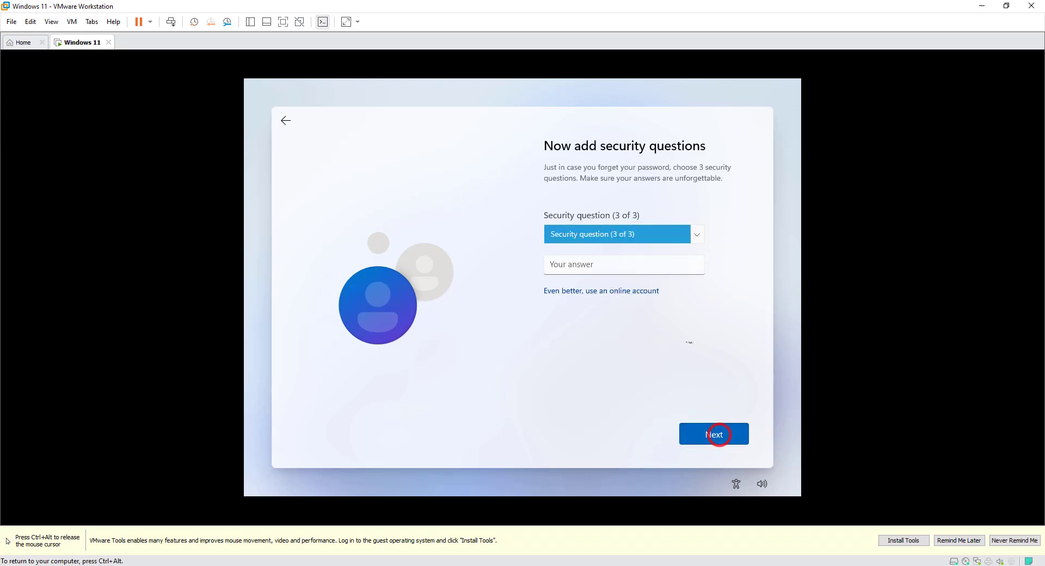
Set the third security question to "What was your childhood nickname?" and submit it with the security answer
click(661, 240)
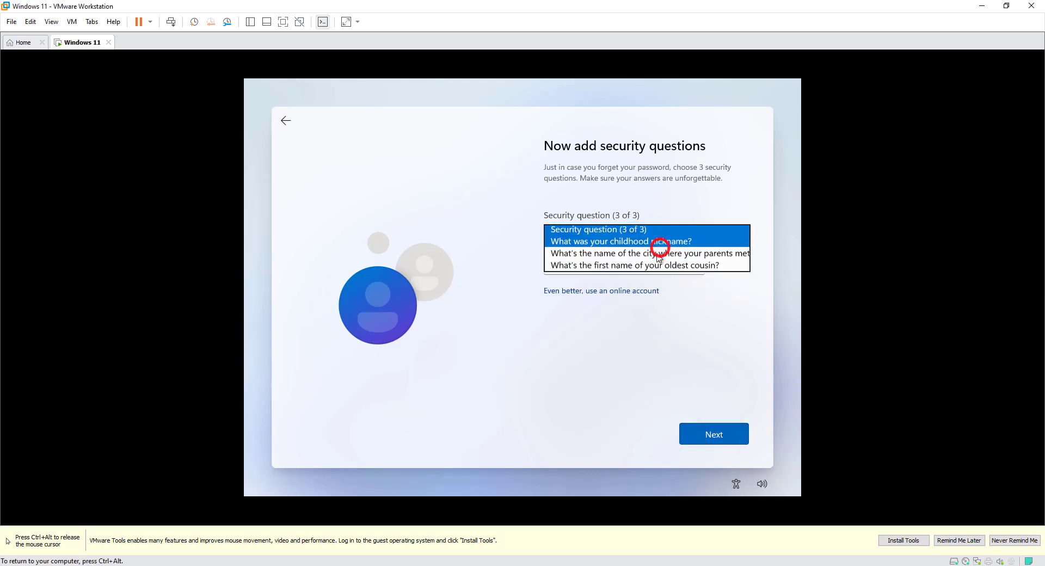
click(661, 246)
click(648, 265)
text(3)
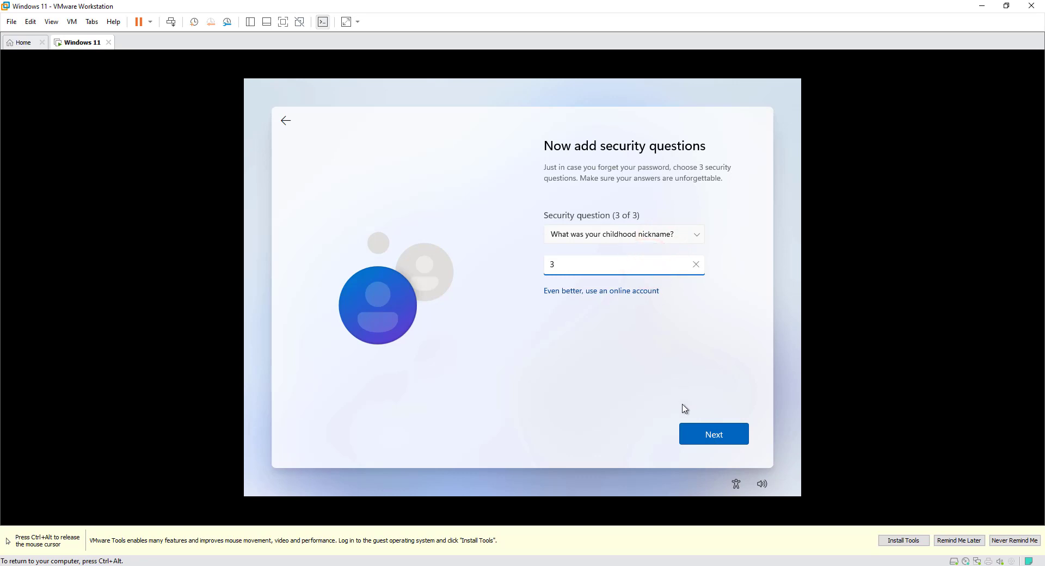
click(691, 427)
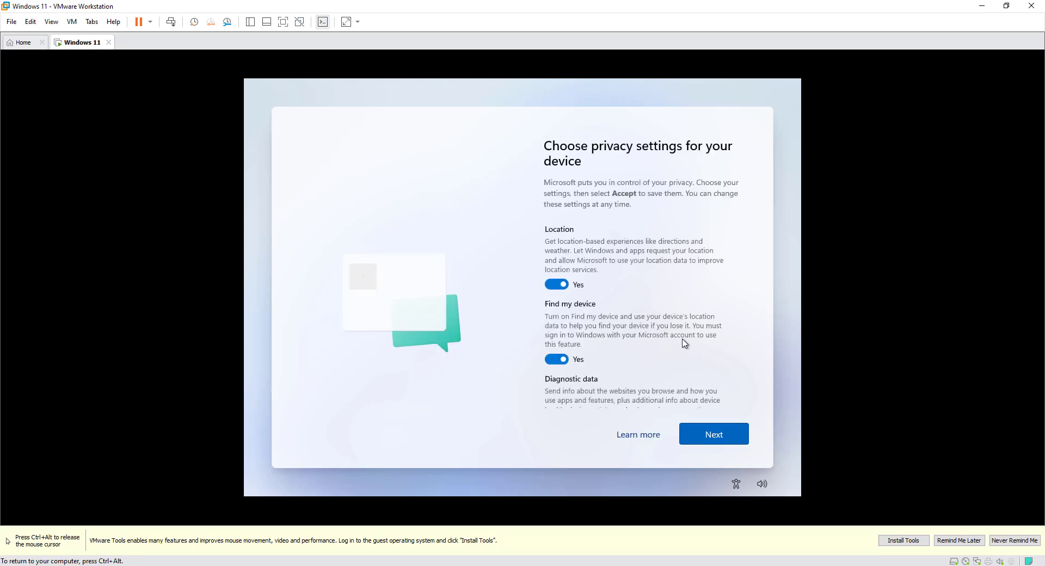
Go through the device privacy settings and accept them all with their default choices
click(701, 437)
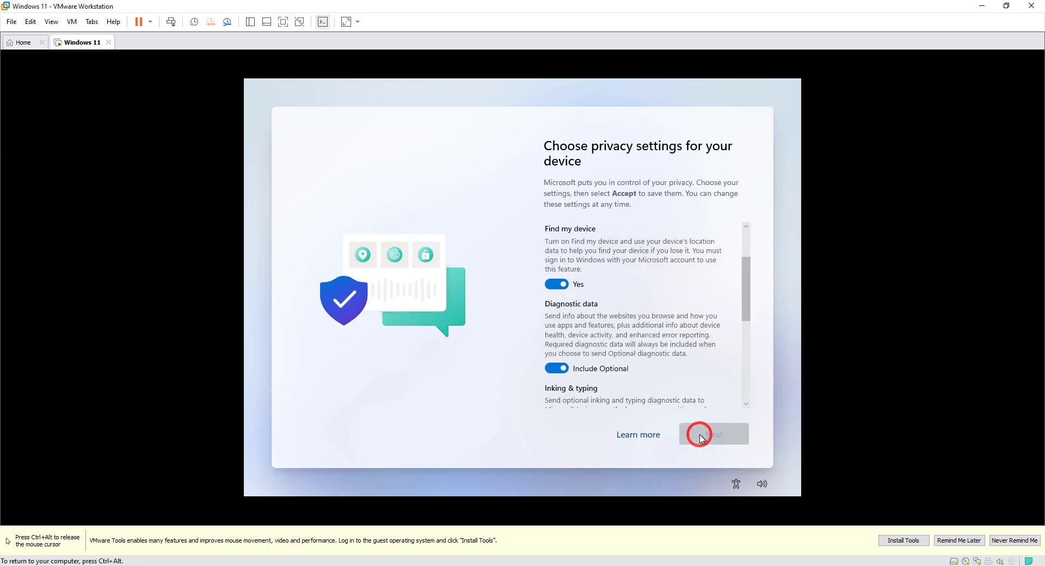
click(702, 438)
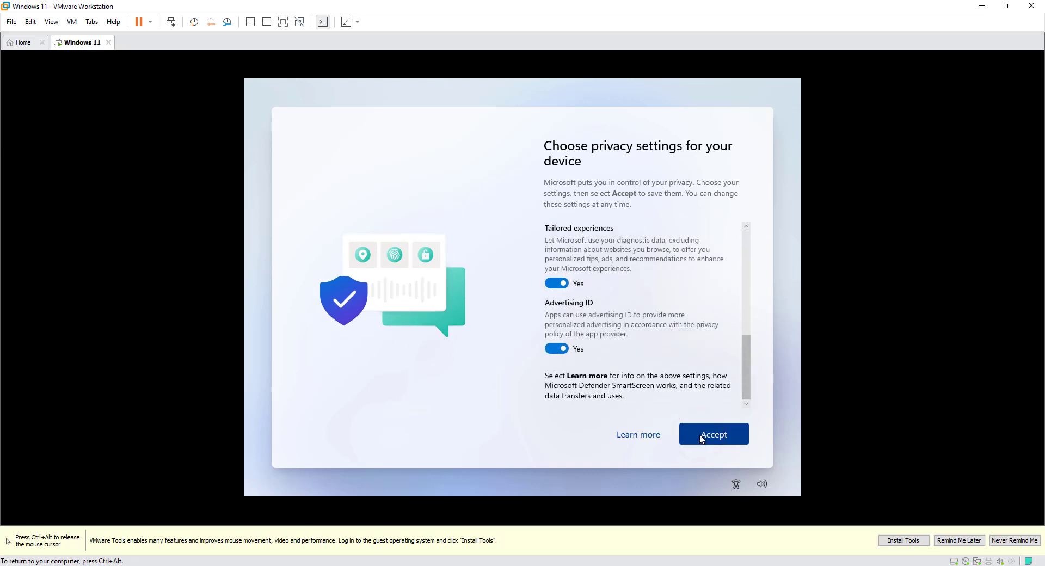
click(702, 437)
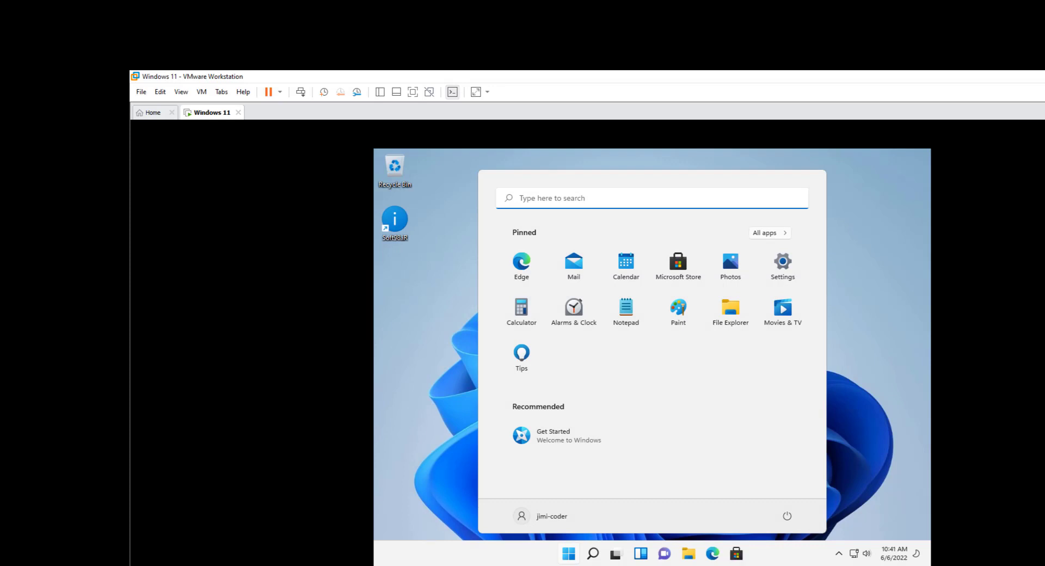
Open File Explorer in the Windows 11 virtual machine and show This PC
click(729, 314)
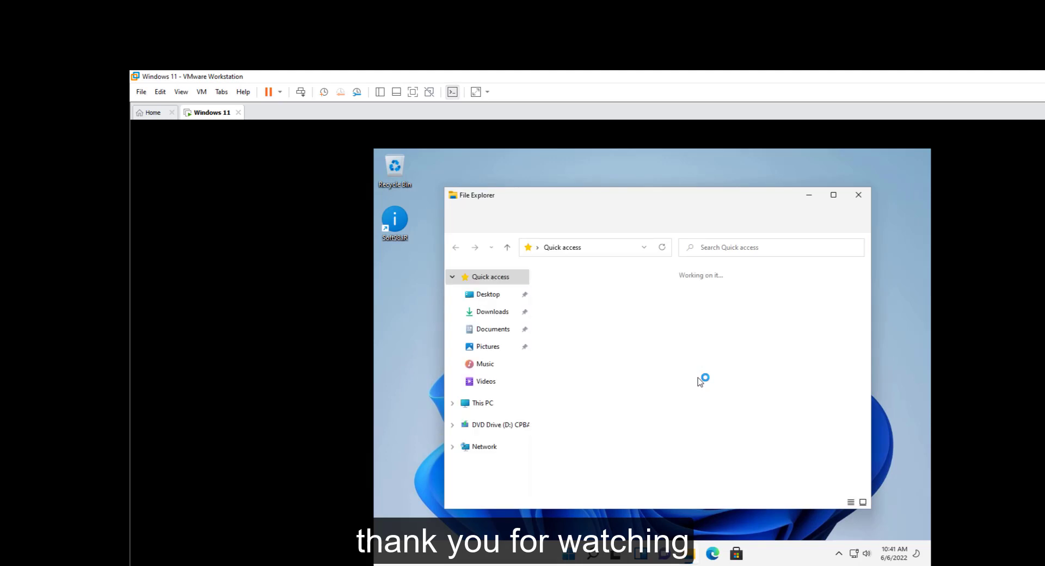
click(487, 404)
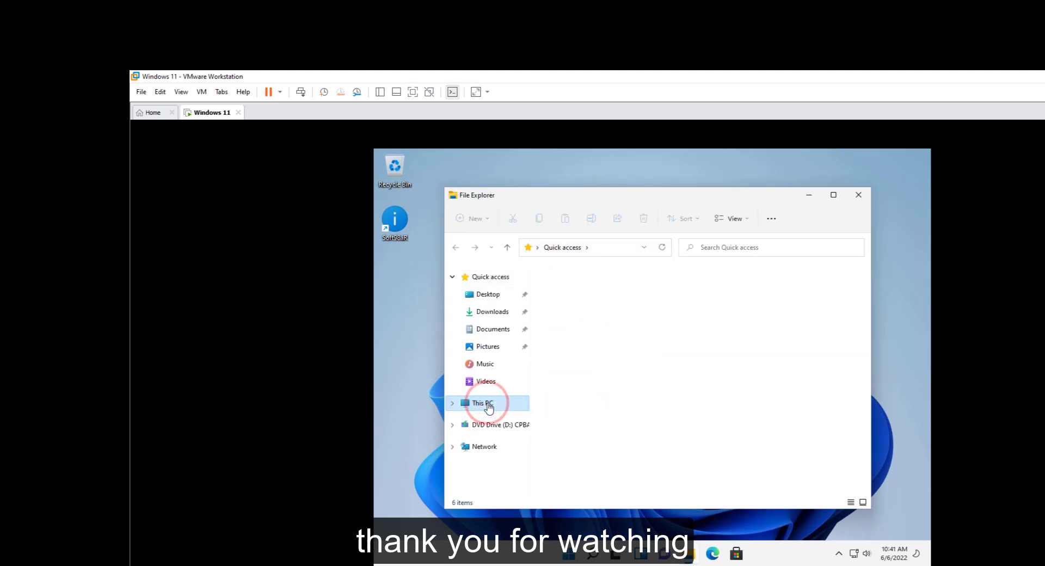